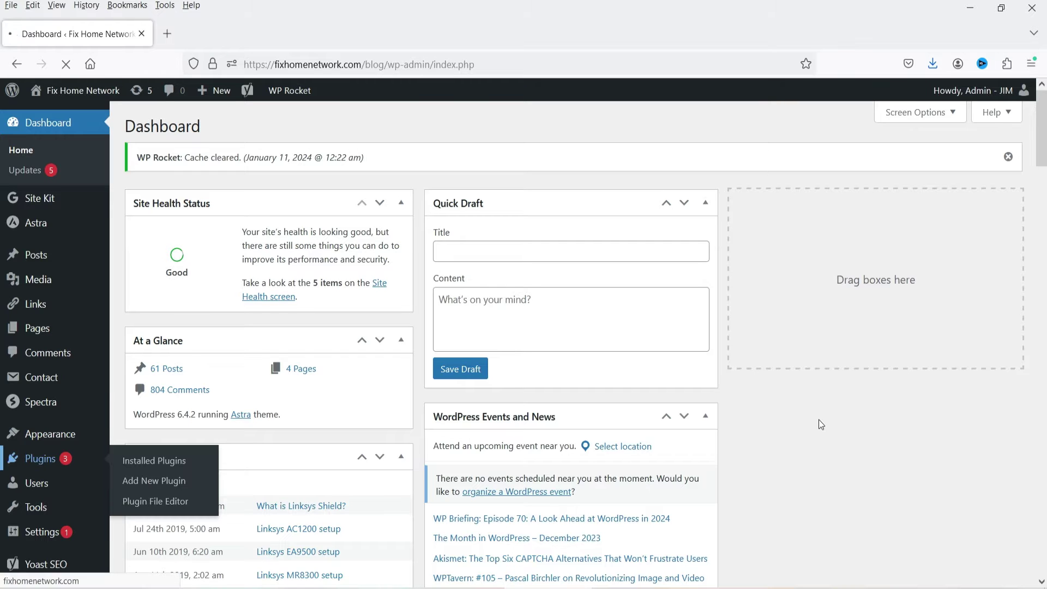
- Open the list of installed plugins and look through it for Yoast SEO
{"action": "left_click", "coordinate": [40, 458]}
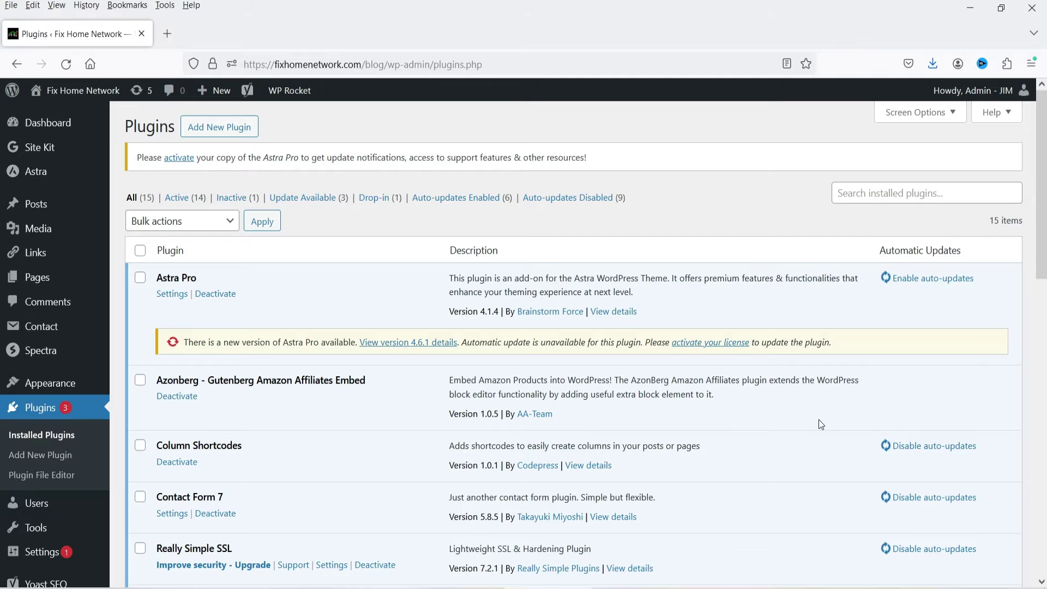
{"action": "scroll", "coordinate": [724, 396], "scroll_direction": "down", "scroll_amount": 10}
{"action": "scroll", "coordinate": [724, 396], "scroll_direction": "down", "scroll_amount": 5}
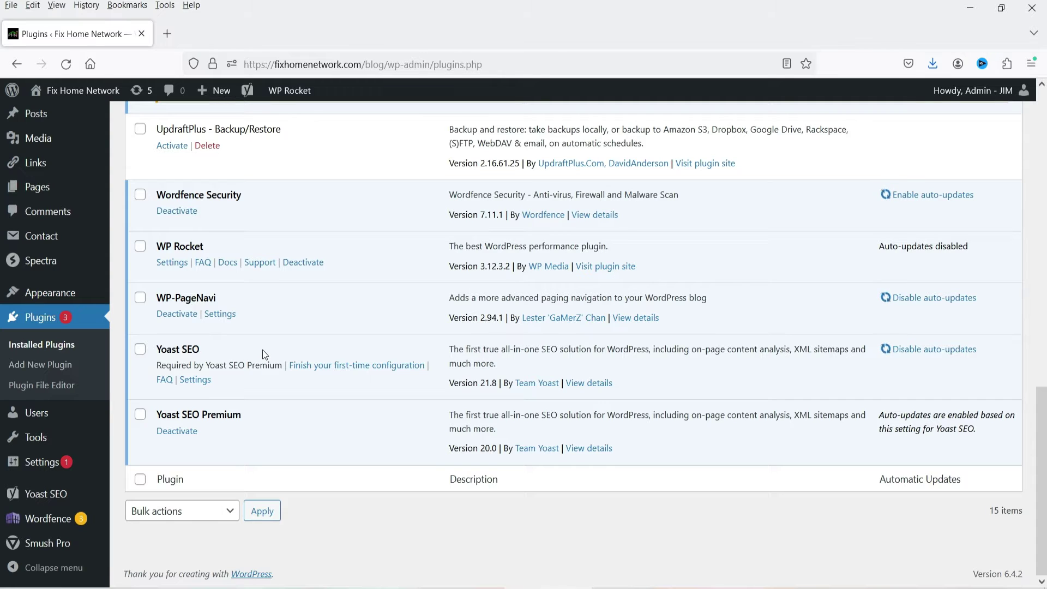
- Open the Yoast SEO site features settings and view the site's XML sitemap
{"action": "left_click", "coordinate": [34, 494]}
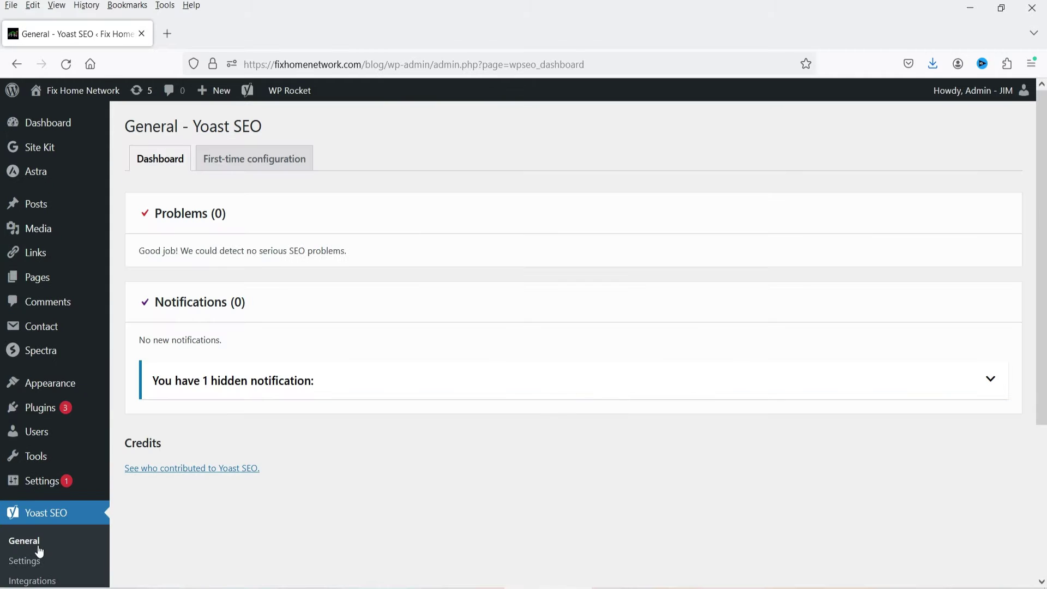
{"action": "left_click", "coordinate": [33, 560]}
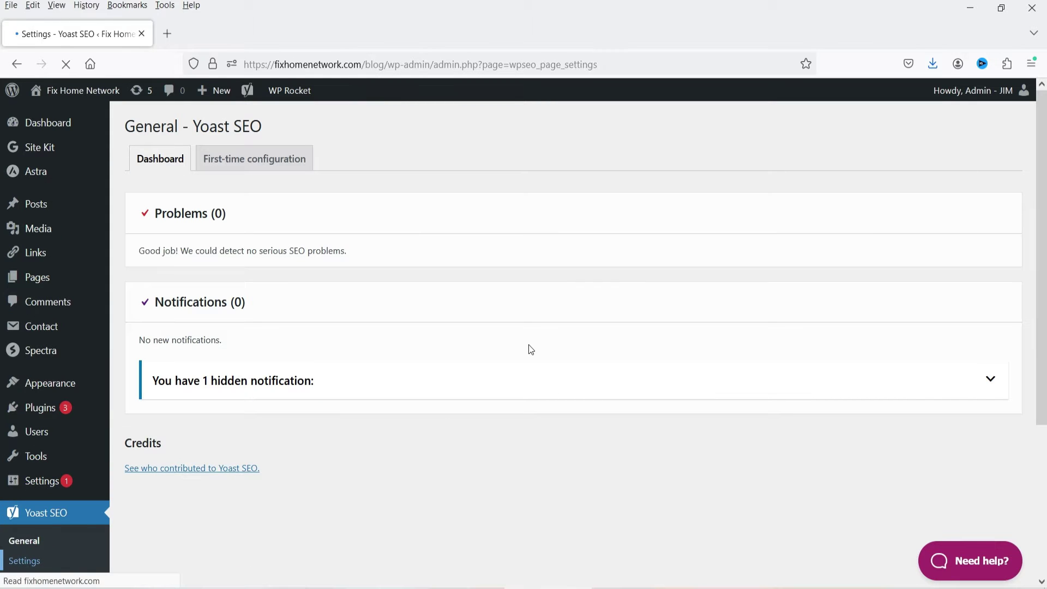
{"action": "scroll", "coordinate": [549, 301], "scroll_direction": "down", "scroll_amount": 10}
{"action": "scroll", "coordinate": [509, 338], "scroll_direction": "down", "scroll_amount": 9}
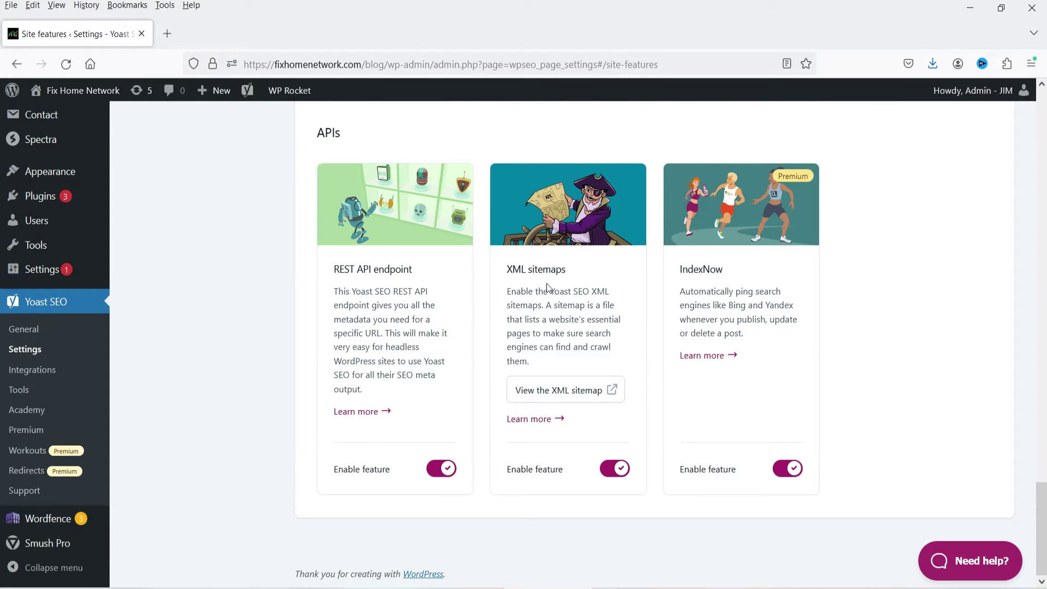
{"action": "left_click", "coordinate": [614, 392]}
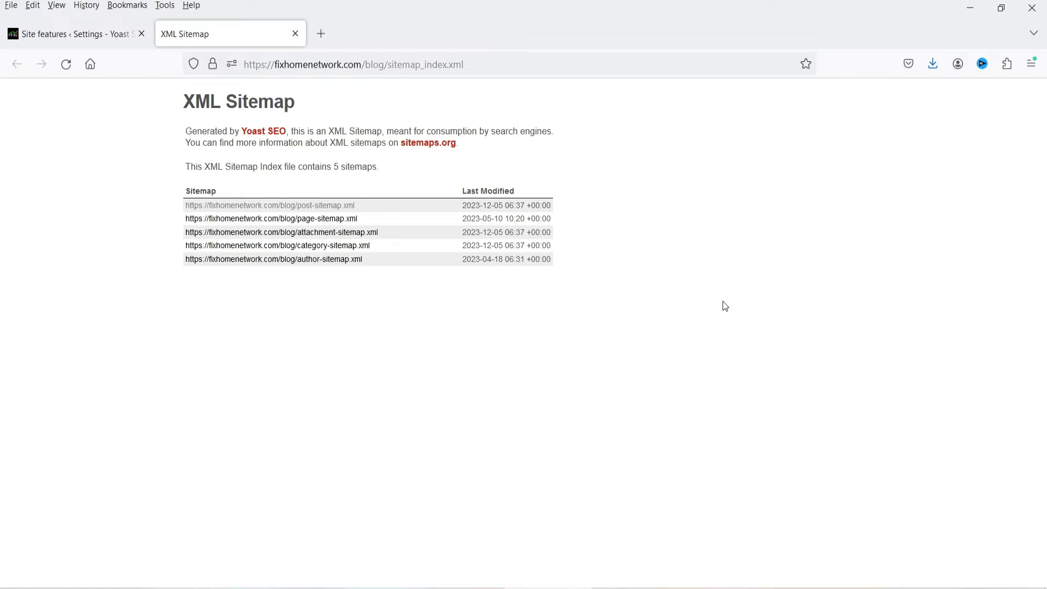
- Open post-sitemap.xml from the sitemap index and look through the listed blog post URLs
{"action": "left_click", "coordinate": [322, 207]}
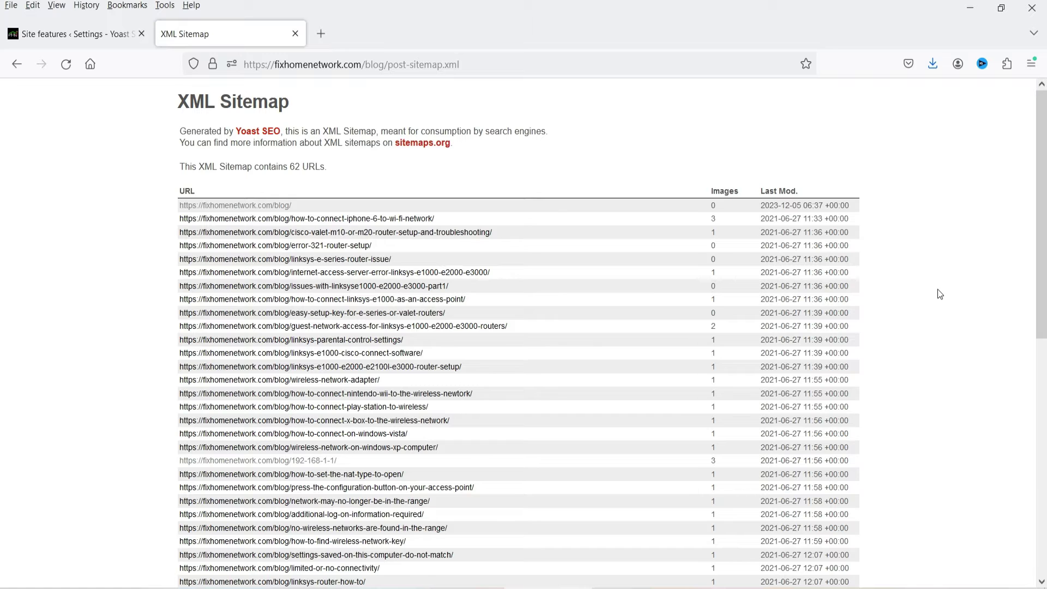
{"action": "scroll", "coordinate": [937, 294], "scroll_direction": "down", "scroll_amount": 5}
{"action": "scroll", "coordinate": [935, 292], "scroll_direction": "up", "scroll_amount": 5}
{"action": "scroll", "coordinate": [919, 294], "scroll_direction": "down", "scroll_amount": 8}
{"action": "scroll", "coordinate": [918, 300], "scroll_direction": "up", "scroll_amount": 8}
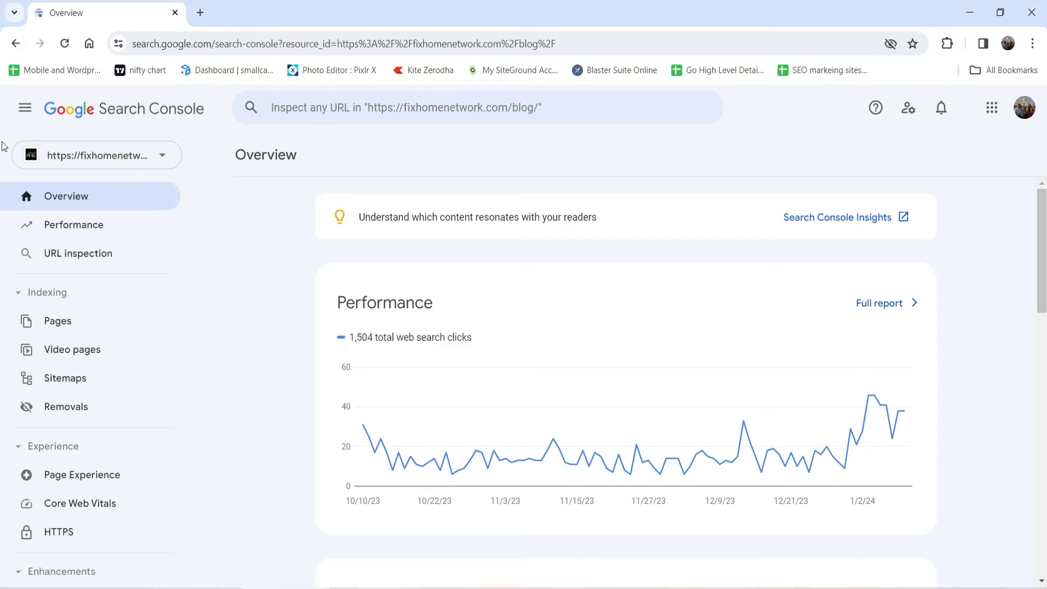
- Open the Sitemaps report in Google Search Console and compare the submitted sitemap with the site's sitemap index
{"action": "left_click", "coordinate": [86, 378]}
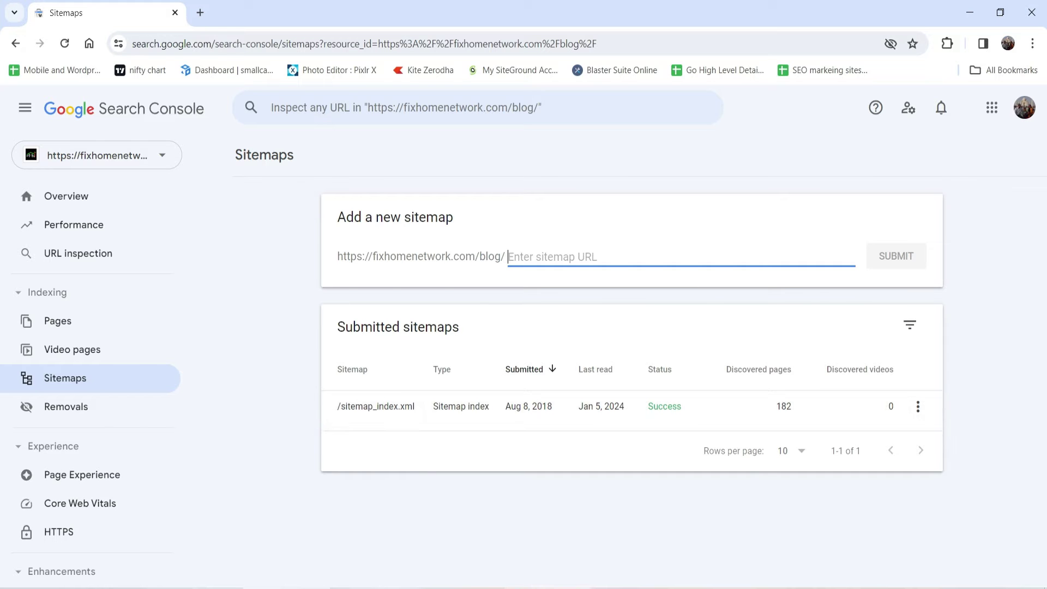
{"action": "key", "text": "alt+Tab"}
{"action": "key", "text": "alt+Left"}
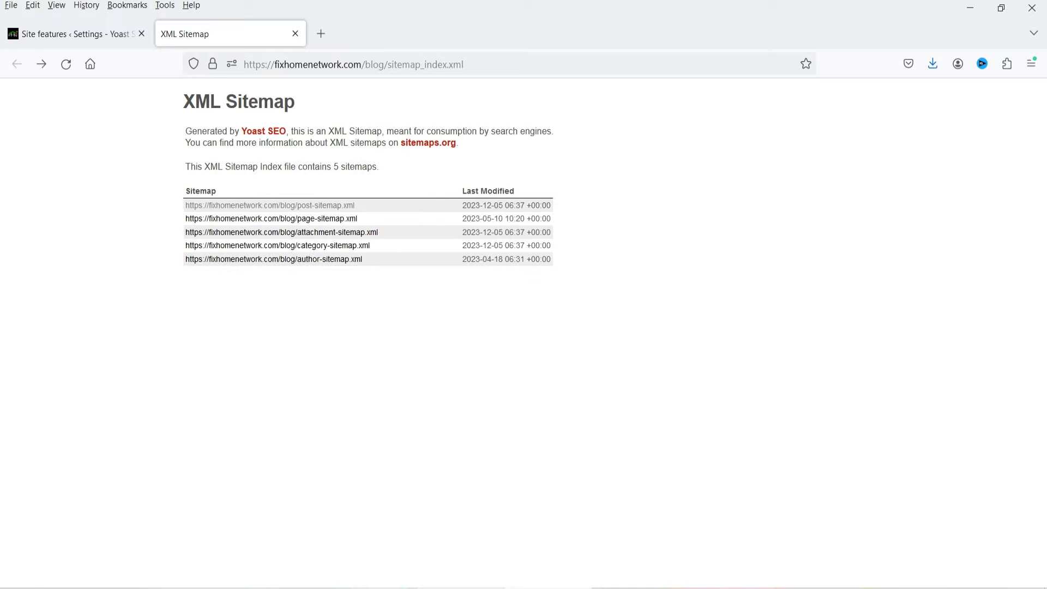
{"action": "key", "text": "alt+Tab"}
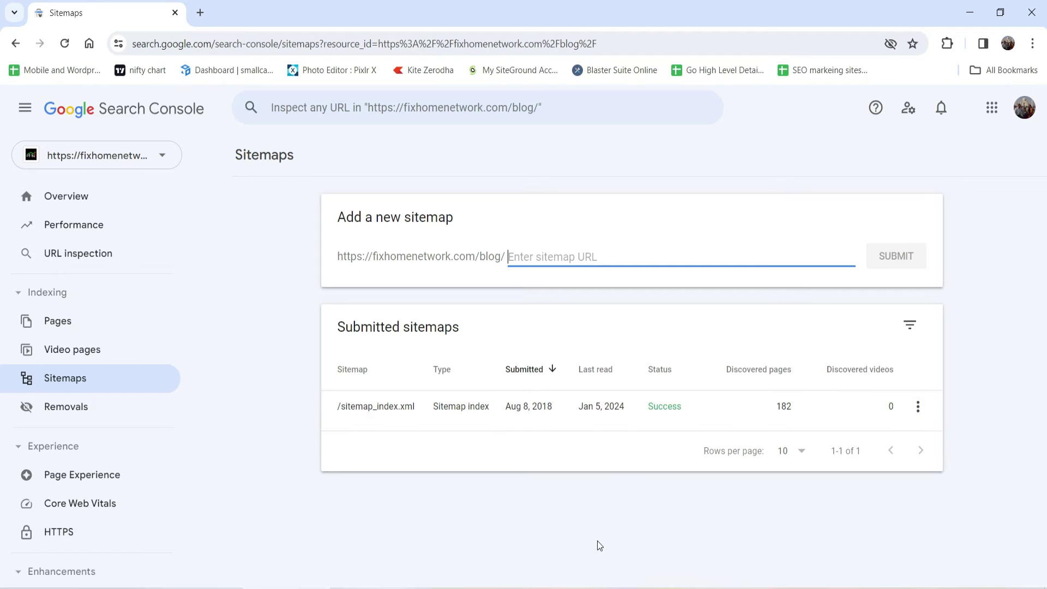
{"action": "left_click", "coordinate": [475, 515]}
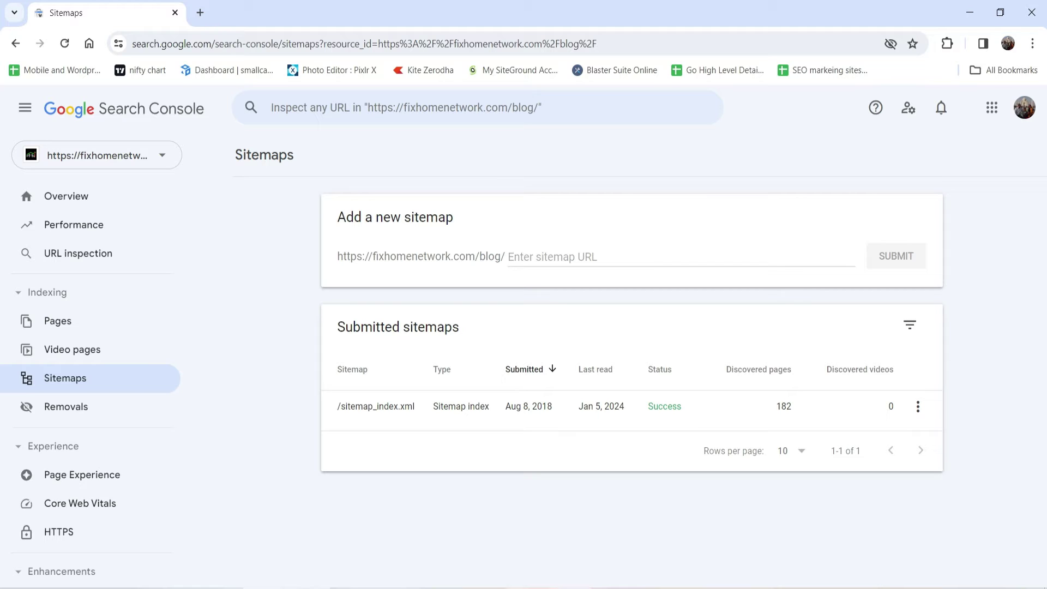
{"action": "left_click", "coordinate": [682, 551]}
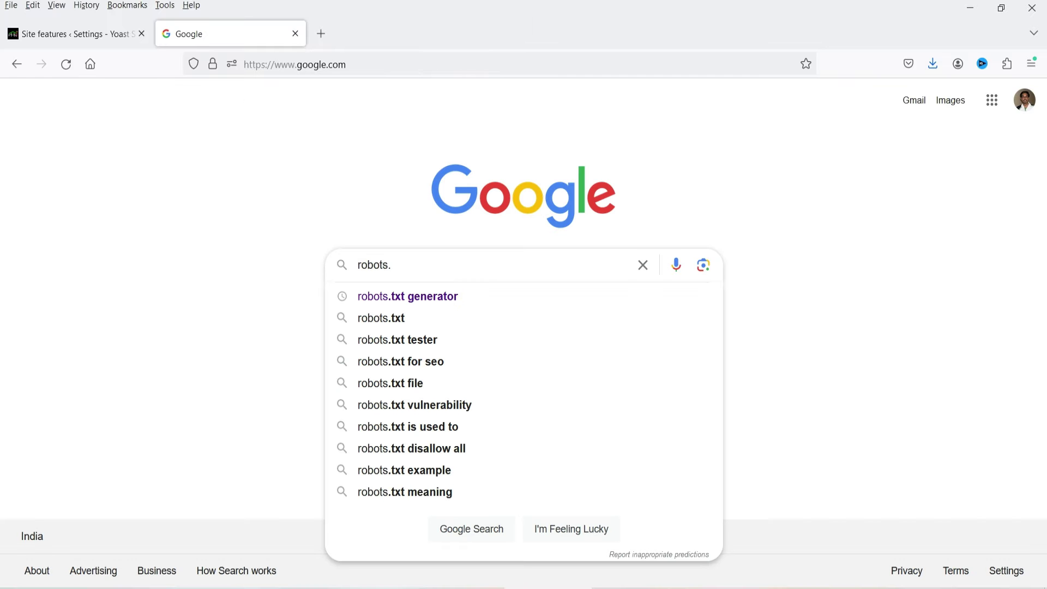
- Search Google for "robots.txt generator" and open the SmallSEOTools generator from the results
{"action": "type", "text": "txt"}
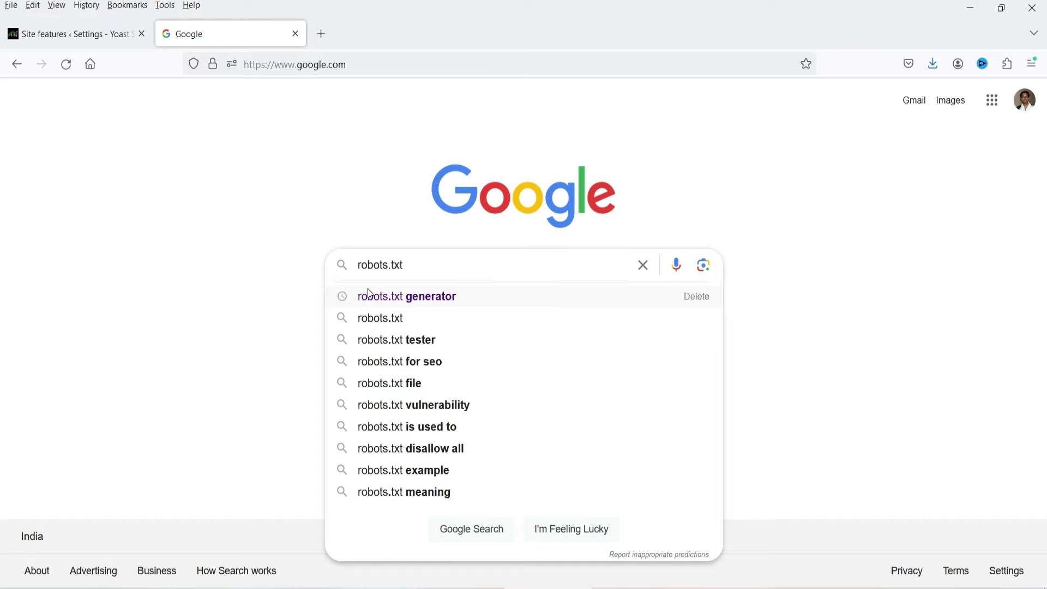
{"action": "left_click", "coordinate": [423, 298]}
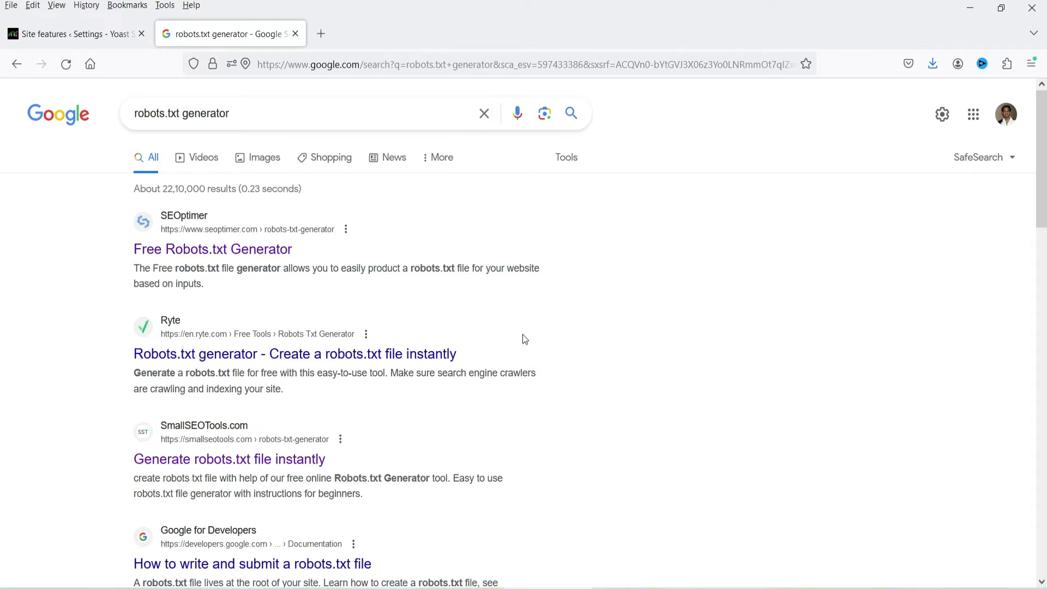
{"action": "key", "text": "alt+Left"}
{"action": "scroll", "coordinate": [164, 366], "scroll_direction": "down", "scroll_amount": 4}
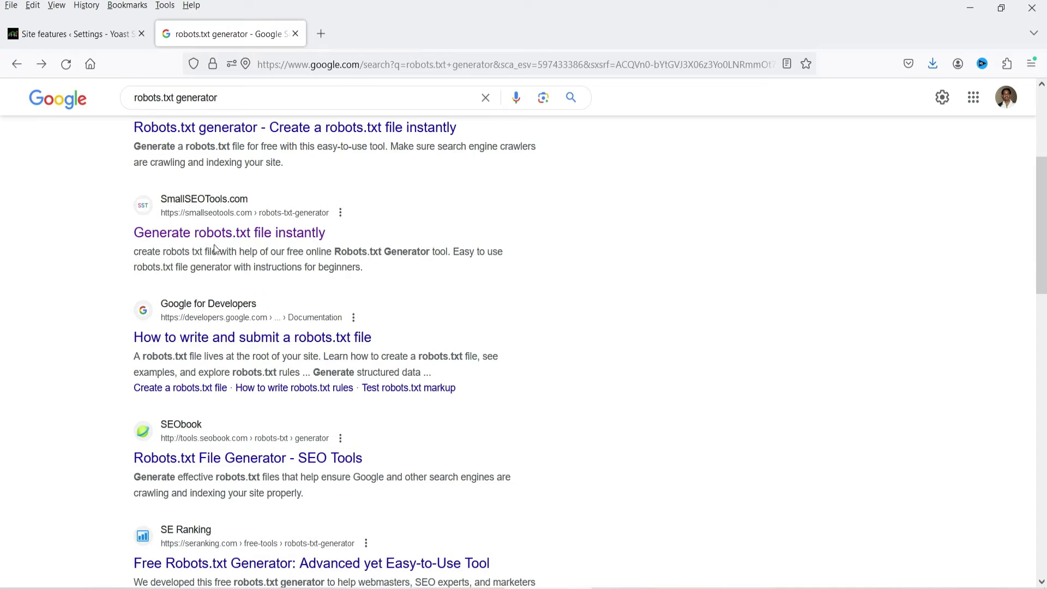
{"action": "left_click", "coordinate": [236, 235]}
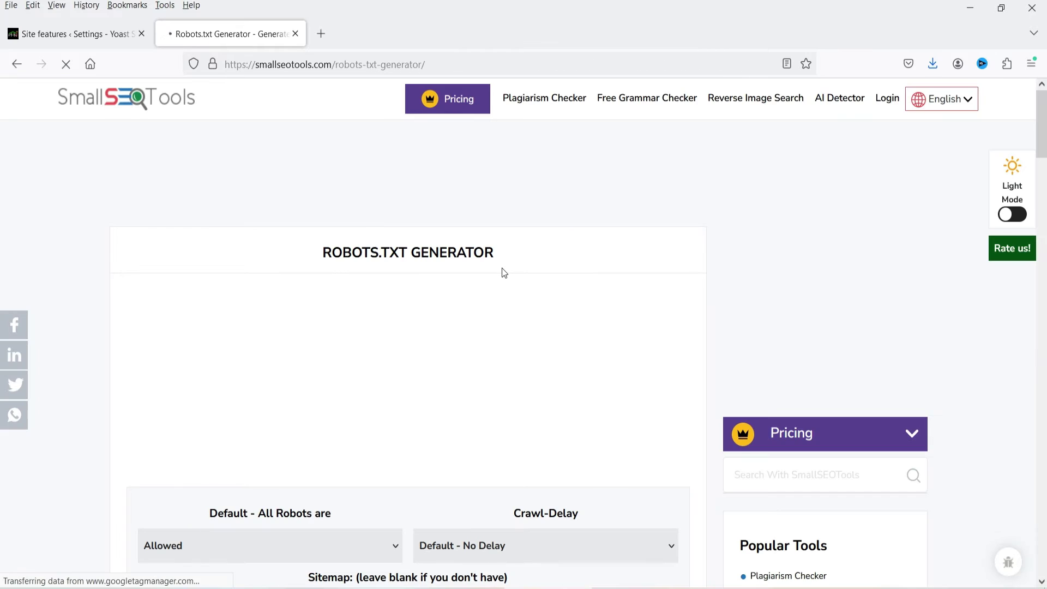
- Dismiss the ad and create a robots.txt file with the default robot settings and /cgi-bin/ as the restricted directory
{"action": "scroll", "coordinate": [450, 318], "scroll_direction": "down", "scroll_amount": 3}
{"action": "scroll", "coordinate": [552, 280], "scroll_direction": "down", "scroll_amount": 2}
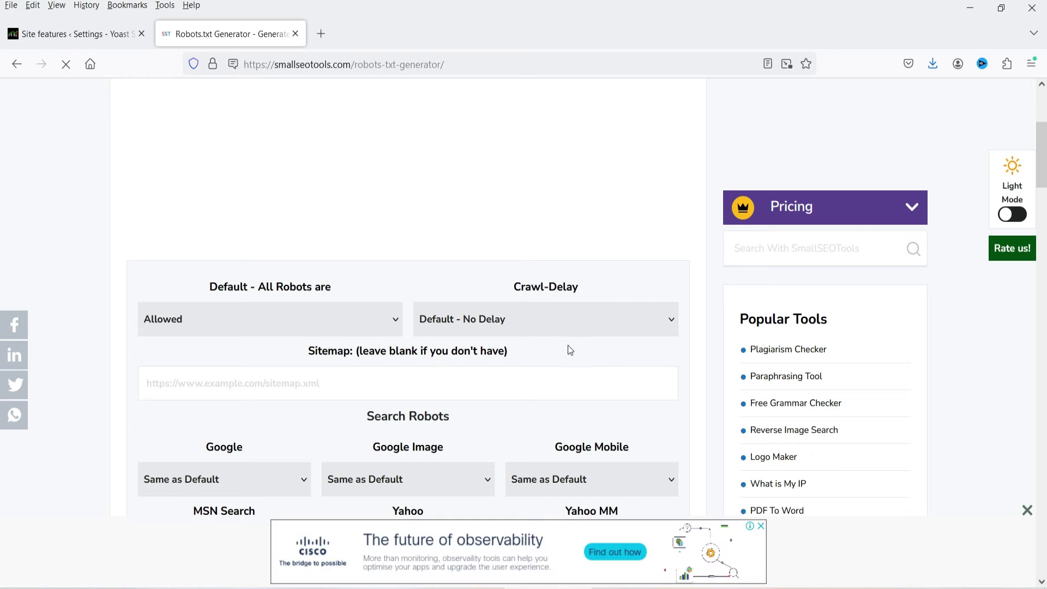
{"action": "left_click", "coordinate": [1027, 513]}
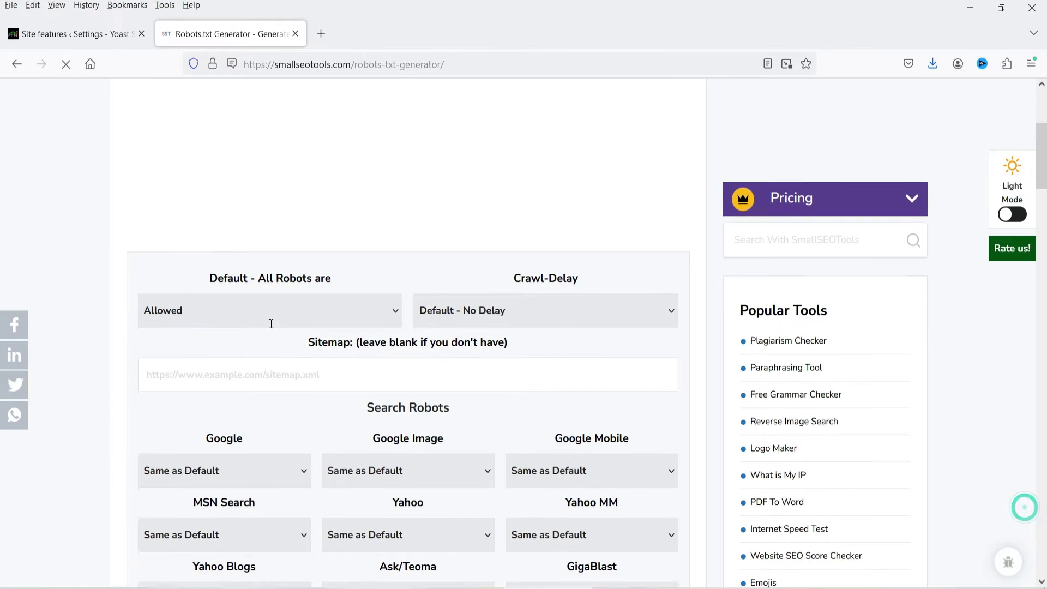
{"action": "scroll", "coordinate": [278, 305], "scroll_direction": "down", "scroll_amount": 3}
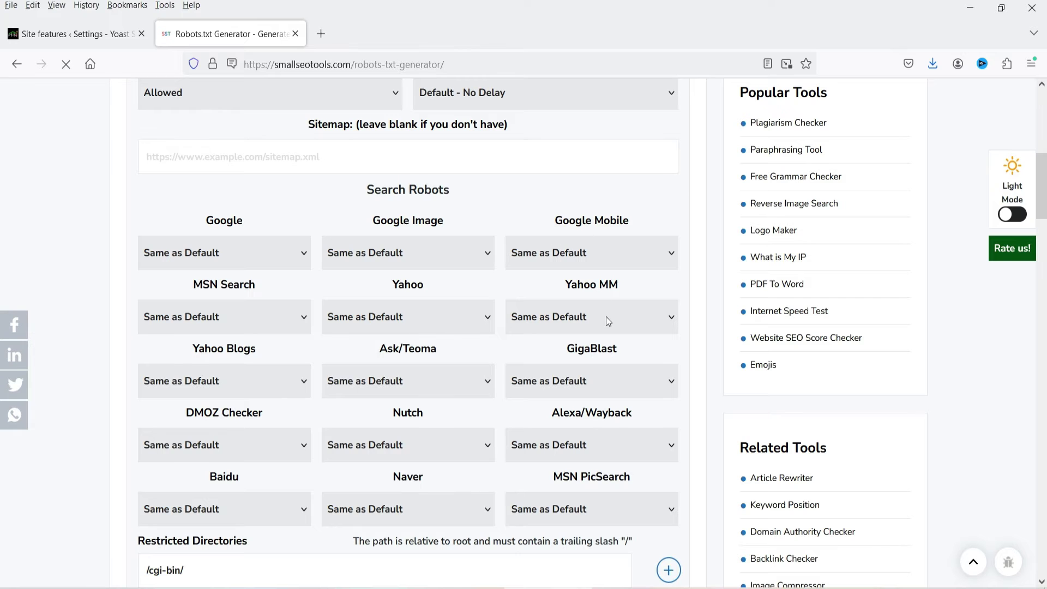
{"action": "scroll", "coordinate": [253, 239], "scroll_direction": "down", "scroll_amount": 4}
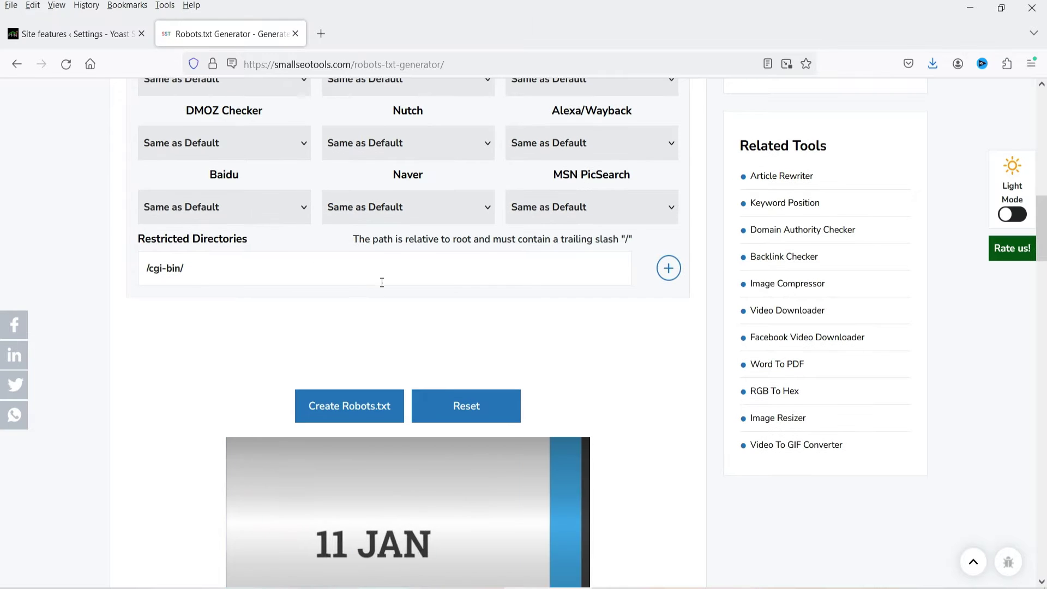
{"action": "scroll", "coordinate": [382, 282], "scroll_direction": "up", "scroll_amount": 1}
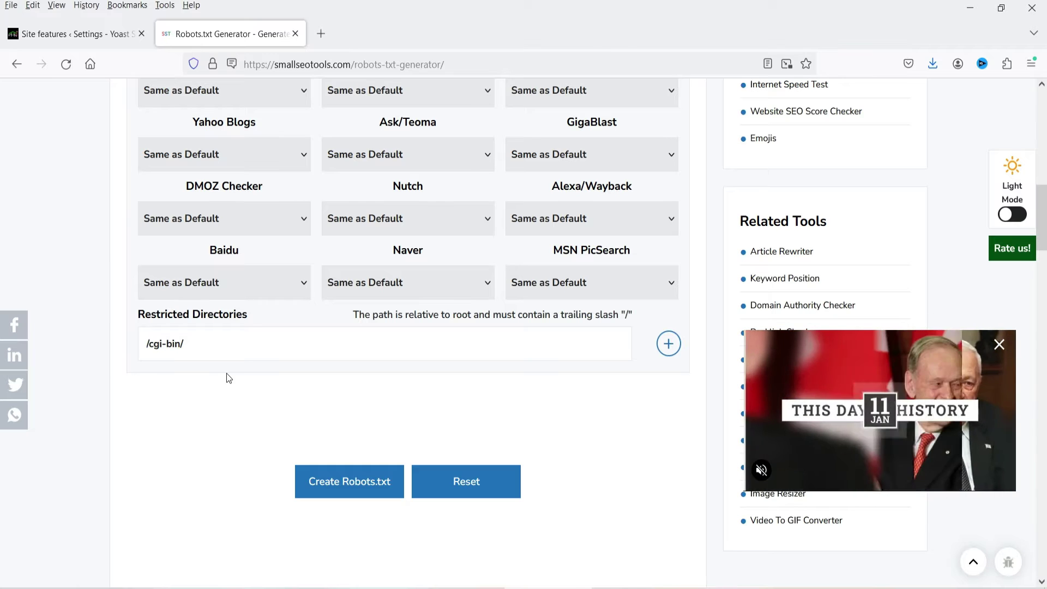
{"action": "triple_click", "coordinate": [204, 348]}
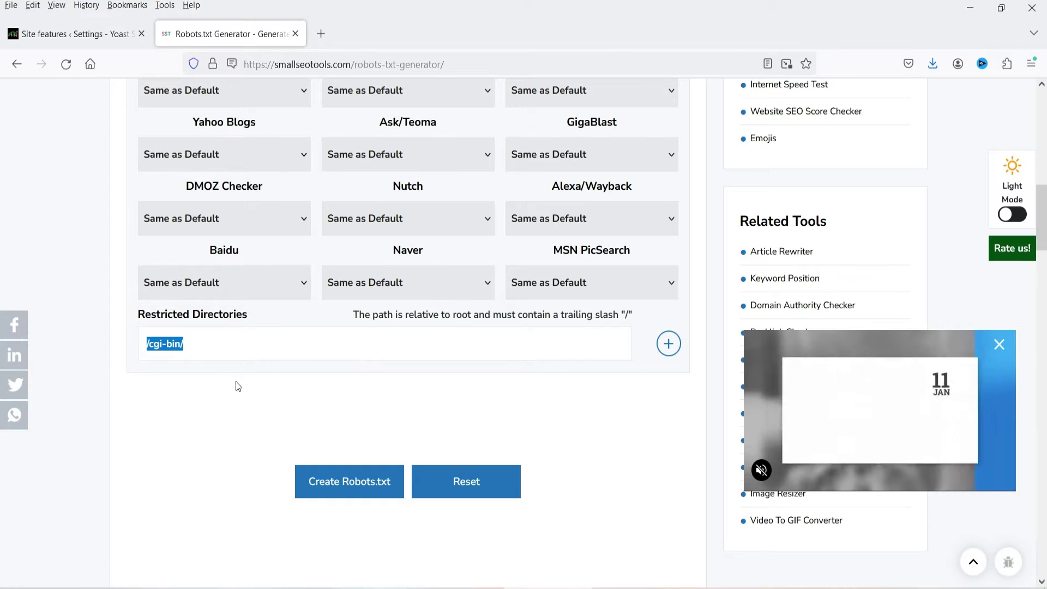
{"action": "left_click", "coordinate": [106, 344]}
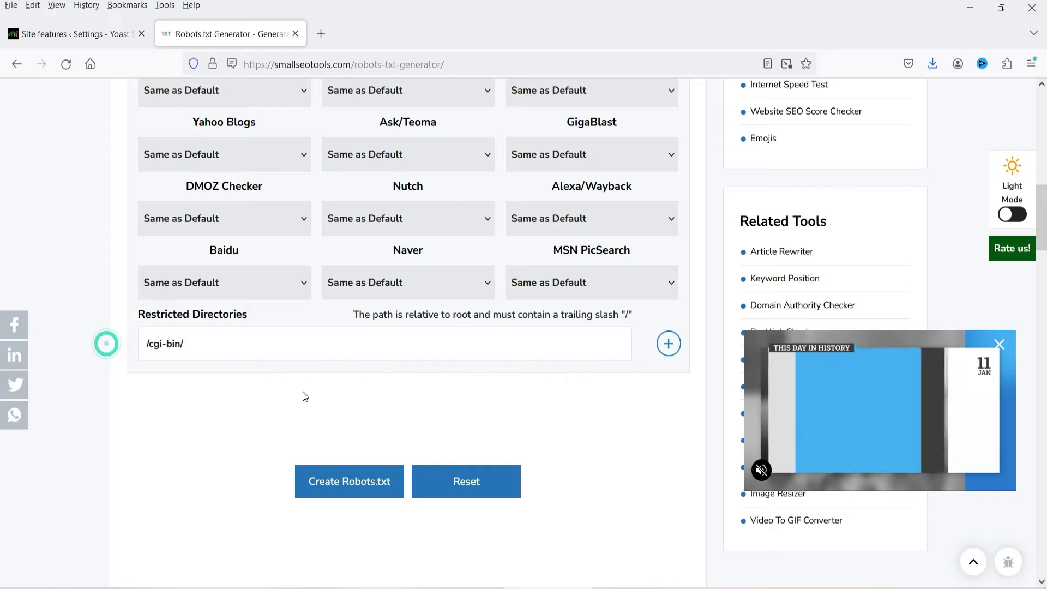
{"action": "left_click", "coordinate": [345, 481]}
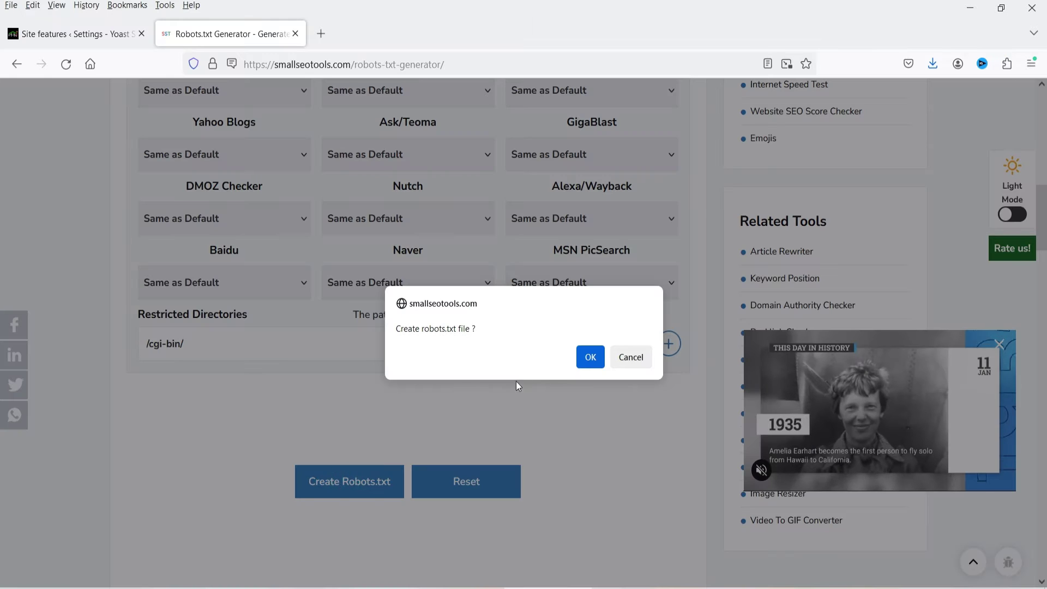
{"action": "left_click", "coordinate": [581, 357]}
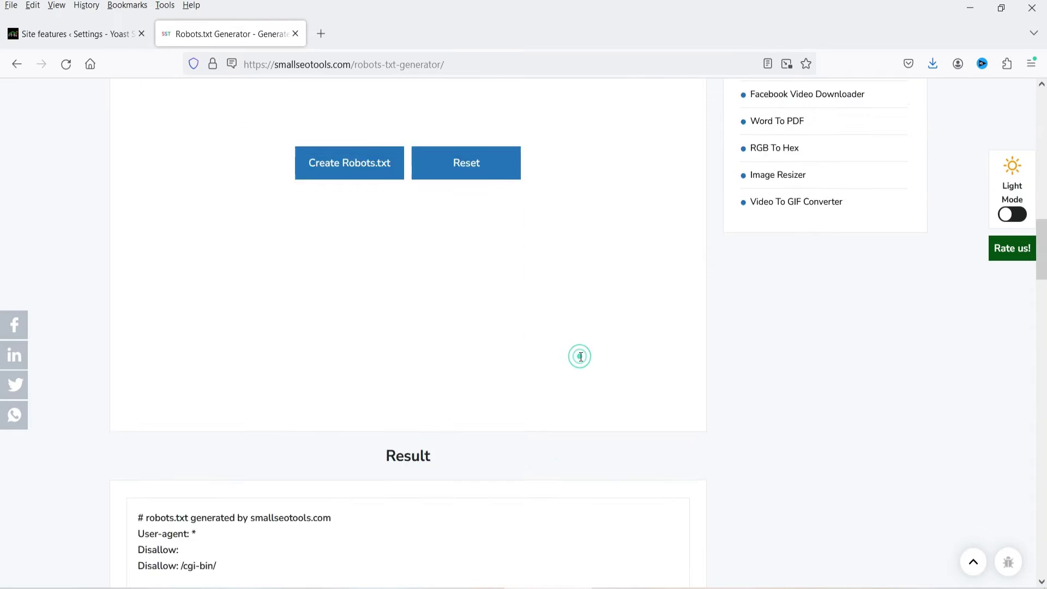
- Delete the "# robots.txt generated by smallseotools.com" line from the generated result and select the remaining rules
{"action": "triple_click", "coordinate": [257, 280]}
{"action": "key", "text": "ctrl+a"}
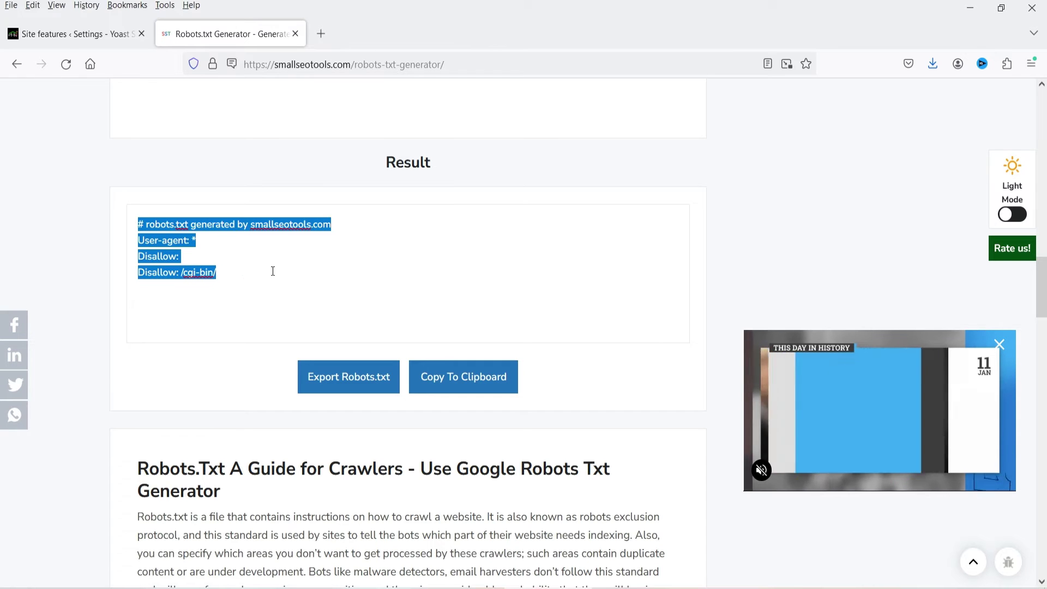
{"action": "left_click", "coordinate": [272, 272]}
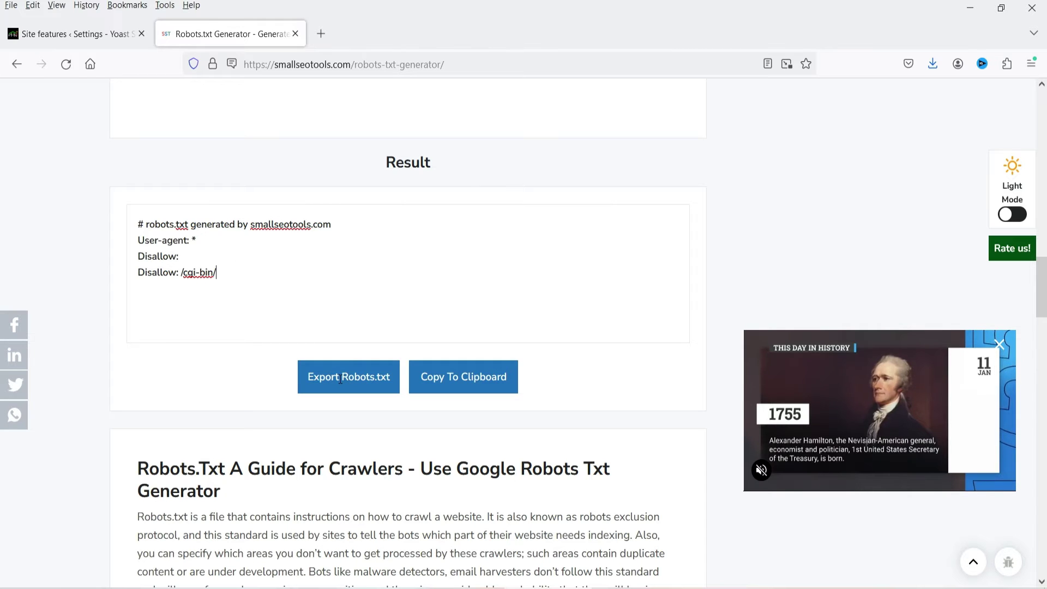
{"action": "left_click_drag", "start_coordinate": [356, 225], "coordinate": [84, 221]}
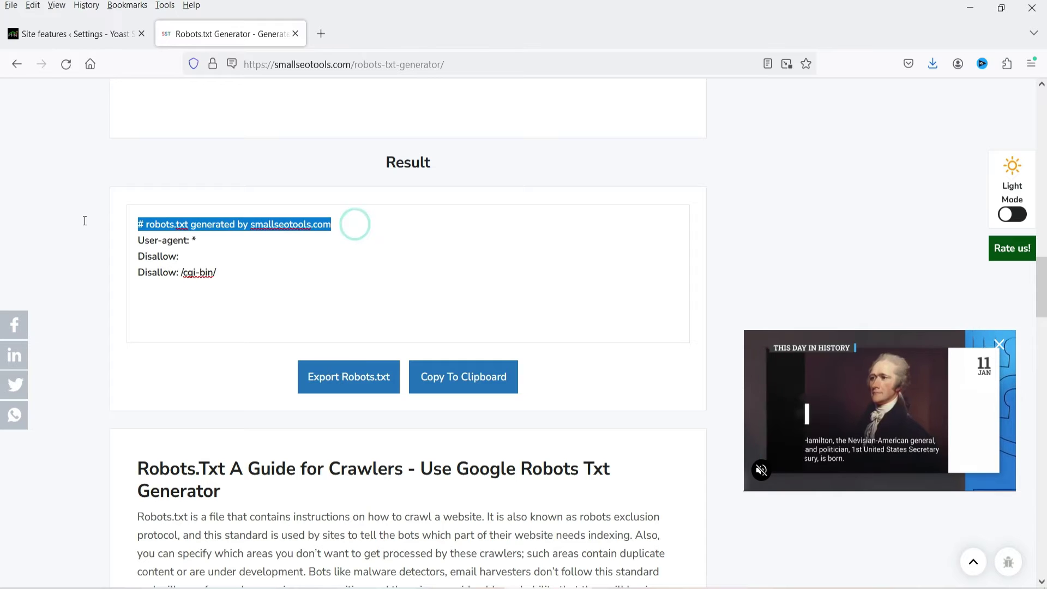
{"action": "key", "text": "Delete"}
{"action": "key", "text": "Delete"}
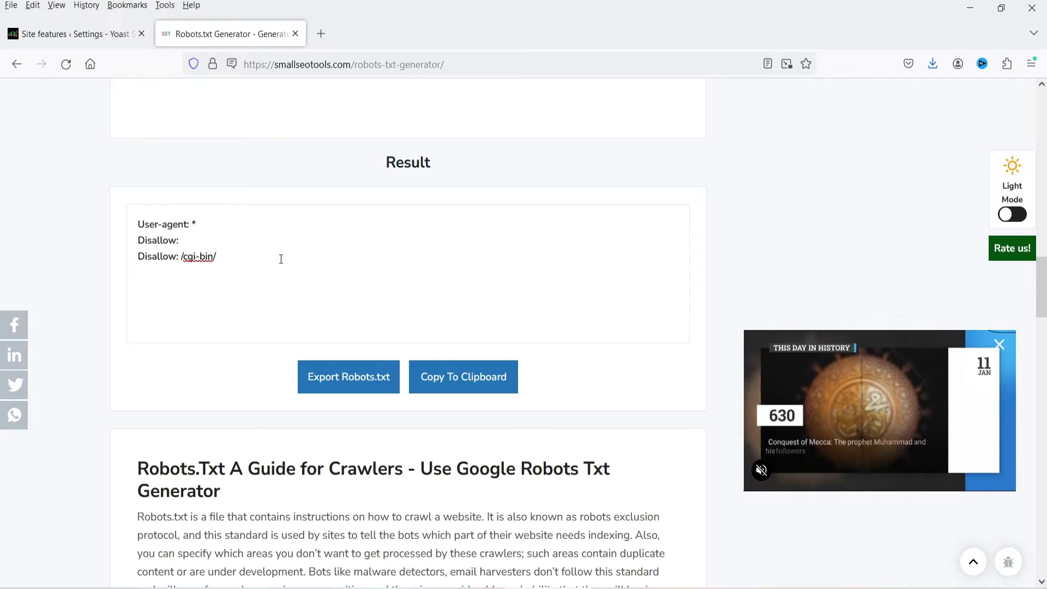
{"action": "key", "text": "ctrl+a"}
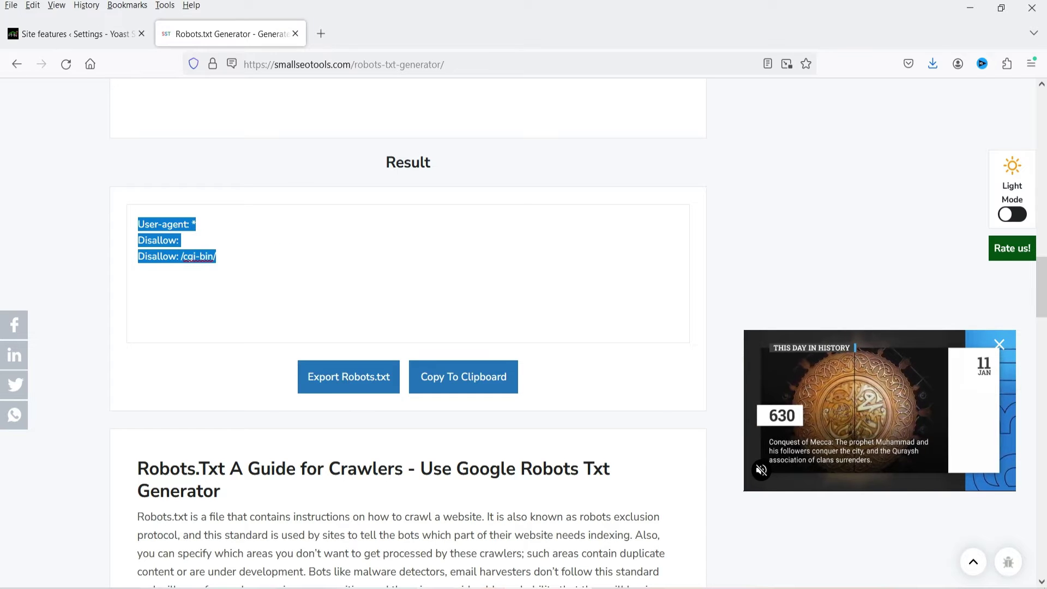
- Switch to the cPanel File Manager, upload robots.txt from the Desktop to public_html, and select the uploaded file in the folder listing
{"action": "key", "text": "alt+Tab"}
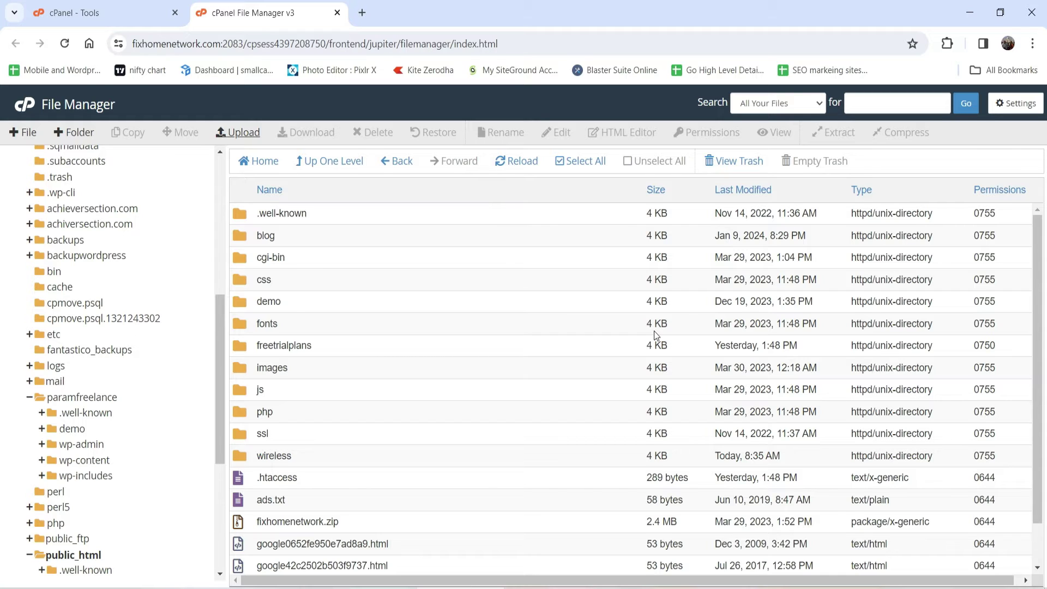
{"action": "scroll", "coordinate": [600, 290], "scroll_direction": "down", "scroll_amount": 1}
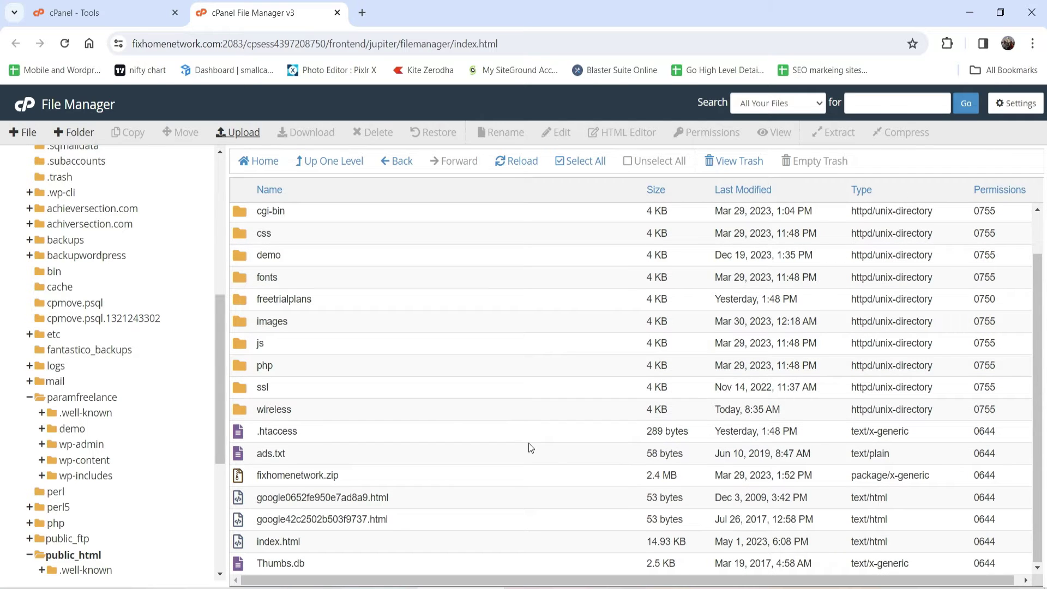
{"action": "scroll", "coordinate": [529, 443], "scroll_direction": "up", "scroll_amount": 1}
{"action": "left_click", "coordinate": [238, 132]}
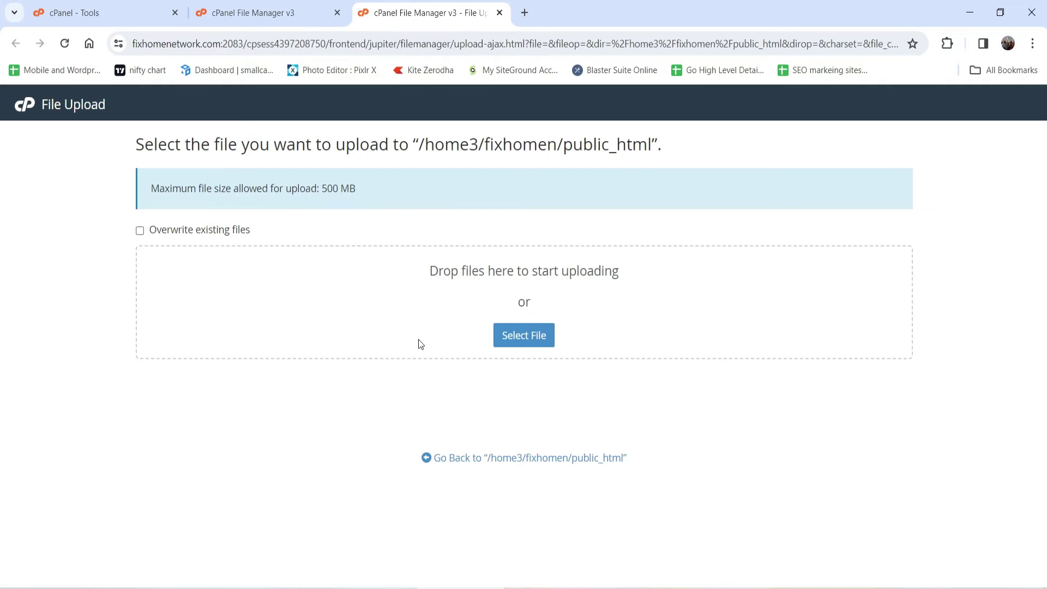
{"action": "left_click", "coordinate": [519, 342]}
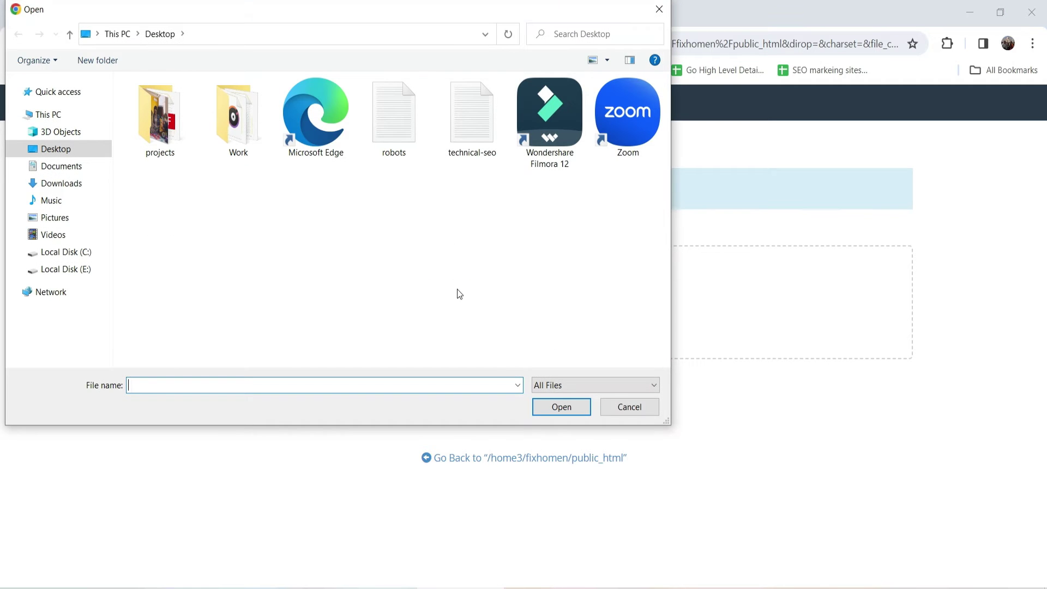
{"action": "double_click", "coordinate": [391, 126]}
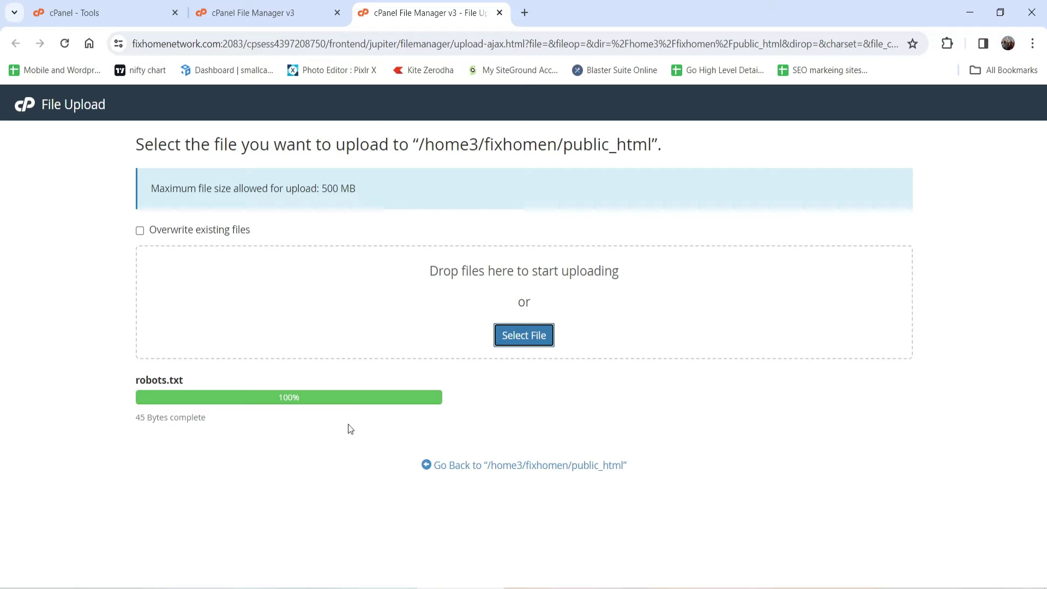
{"action": "left_click", "coordinate": [520, 468]}
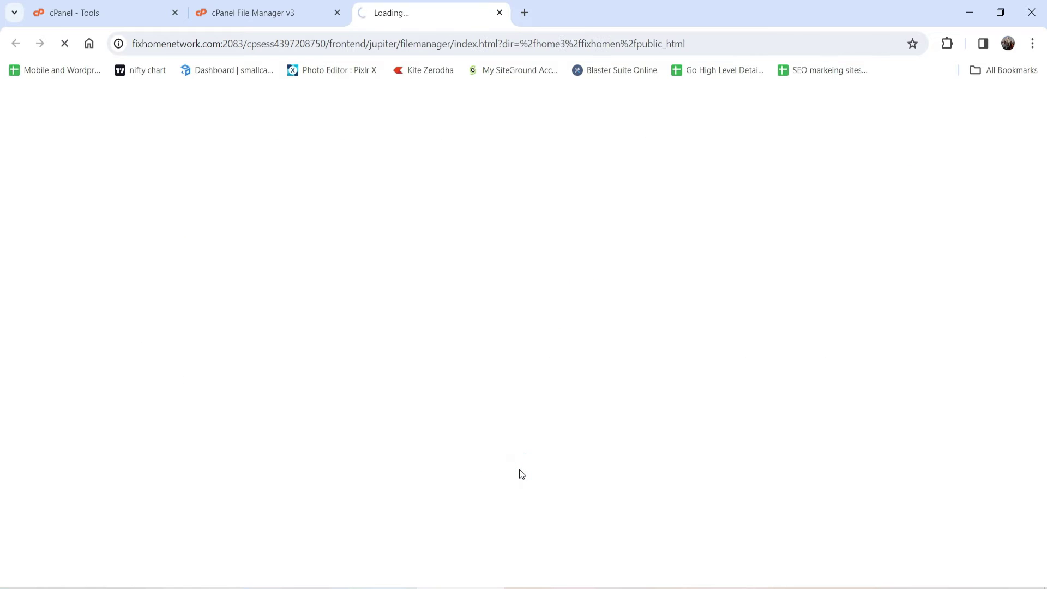
{"action": "scroll", "coordinate": [428, 374], "scroll_direction": "down", "scroll_amount": 2}
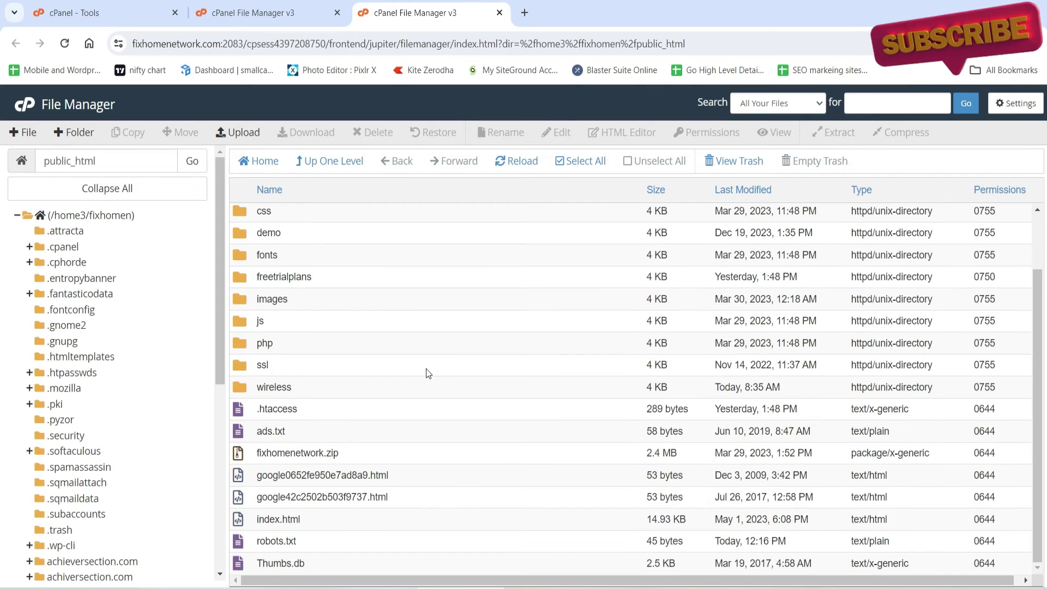
{"action": "left_click", "coordinate": [295, 541]}
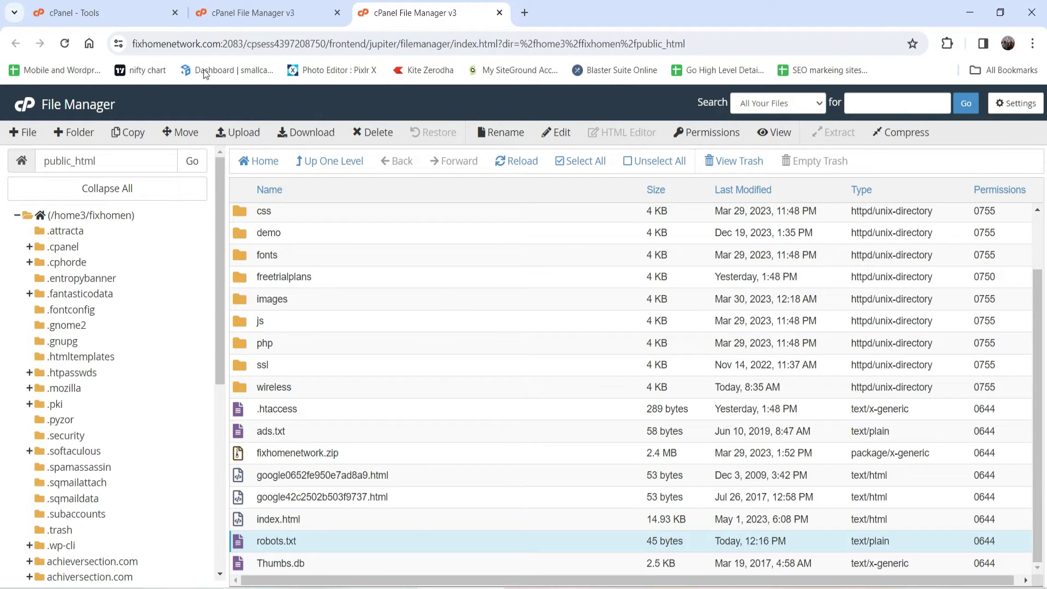
{"action": "left_click_drag", "start_coordinate": [133, 44], "coordinate": [221, 43]}
{"action": "key", "text": "ctrl+c"}
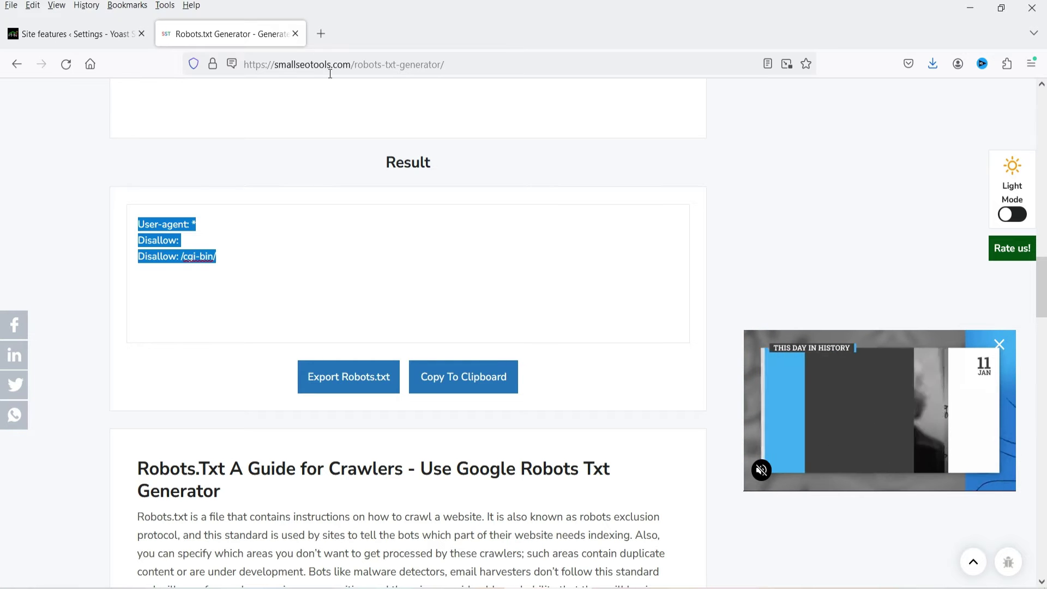
{"action": "left_click", "coordinate": [329, 64]}
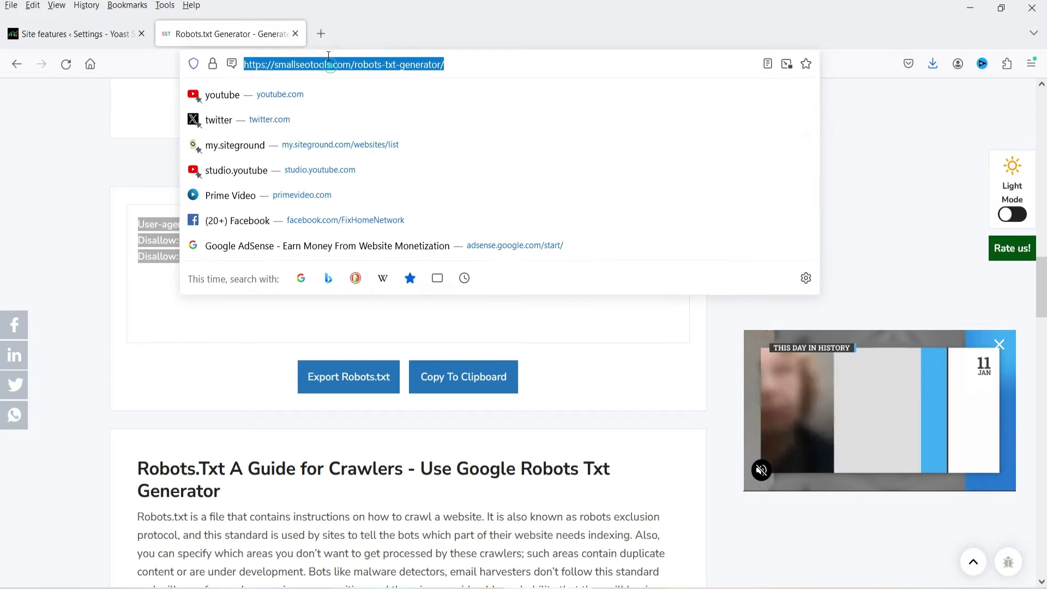
{"action": "left_click", "coordinate": [295, 33]}
{"action": "left_click", "coordinate": [170, 30]}
{"action": "key", "text": "ctrl+v"}
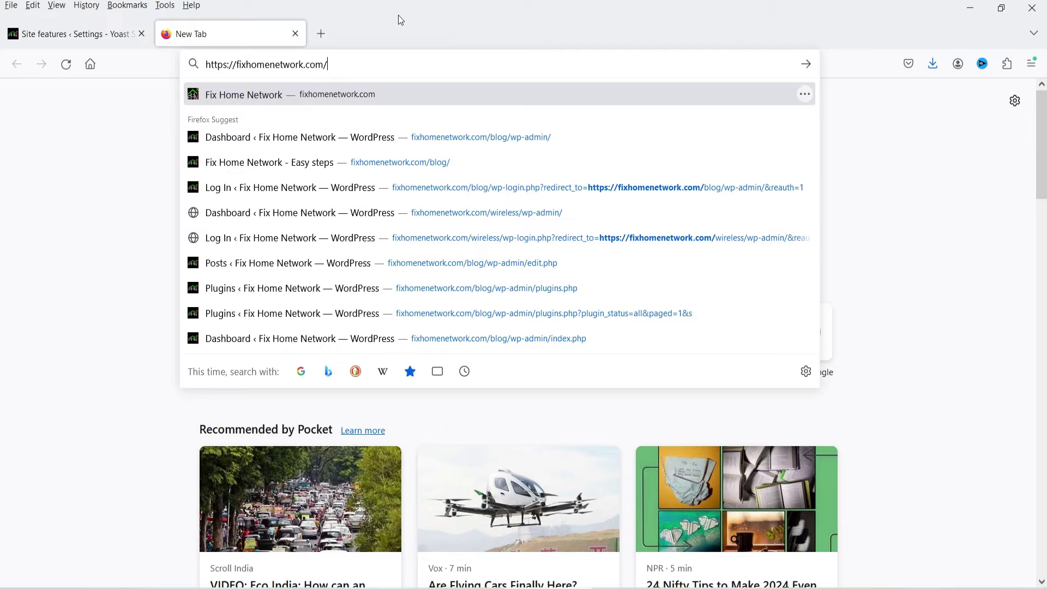
{"action": "type", "text": "robots"}
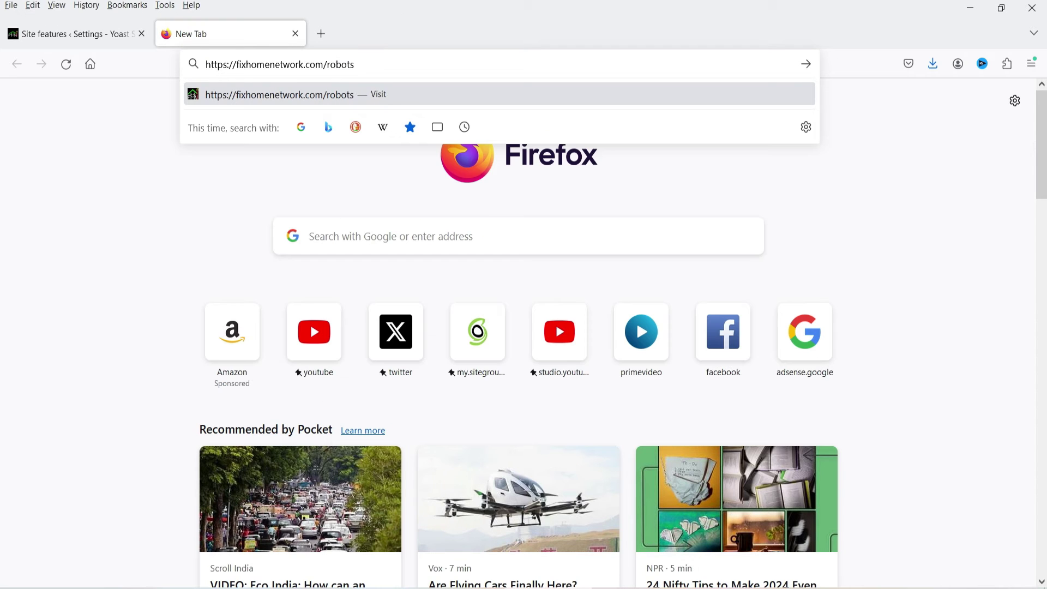
{"action": "type", "text": ".txt"}
{"action": "key", "text": "Return"}
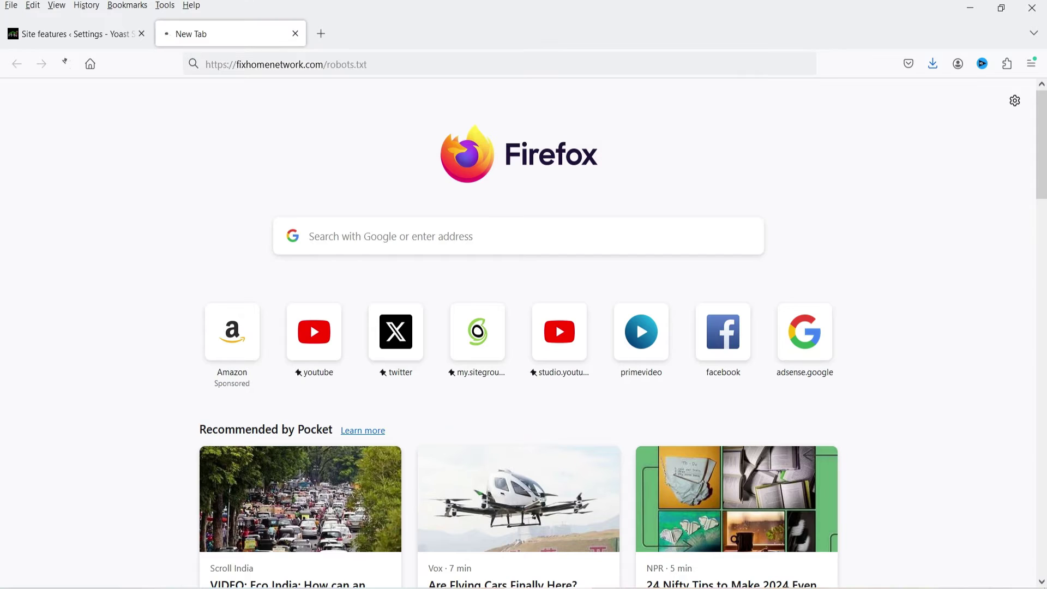
{"action": "triple_click", "coordinate": [133, 127]}
{"action": "left_click", "coordinate": [236, 139]}
{"action": "triple_click", "coordinate": [214, 132]}
{"action": "left_click", "coordinate": [247, 170]}
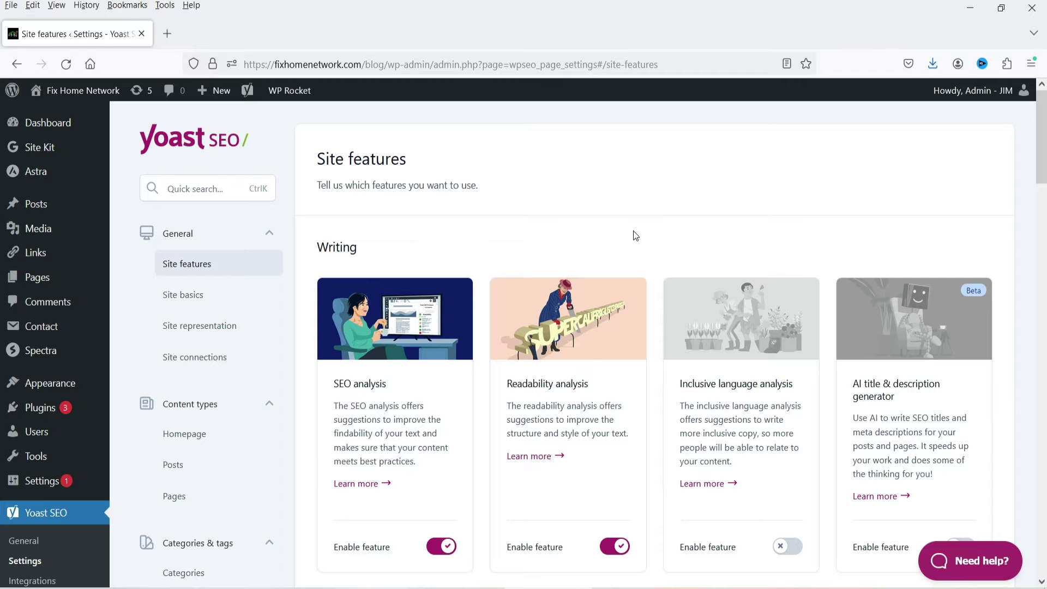
- Check that the site's address uses https and view the browser's connection security details for fixhomenetwork.com
{"action": "left_click", "coordinate": [264, 65]}
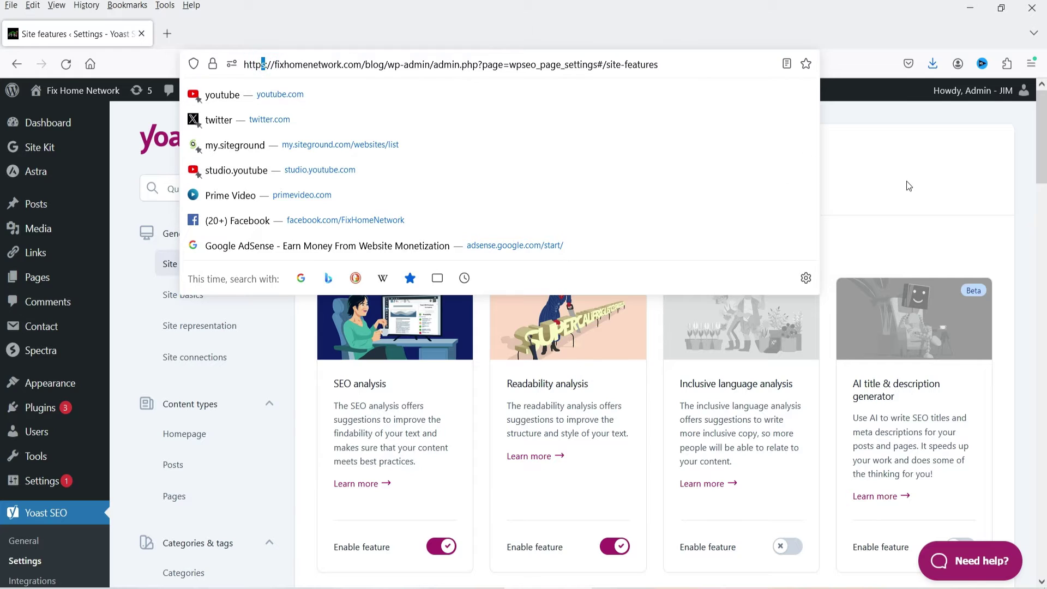
{"action": "left_click", "coordinate": [908, 183]}
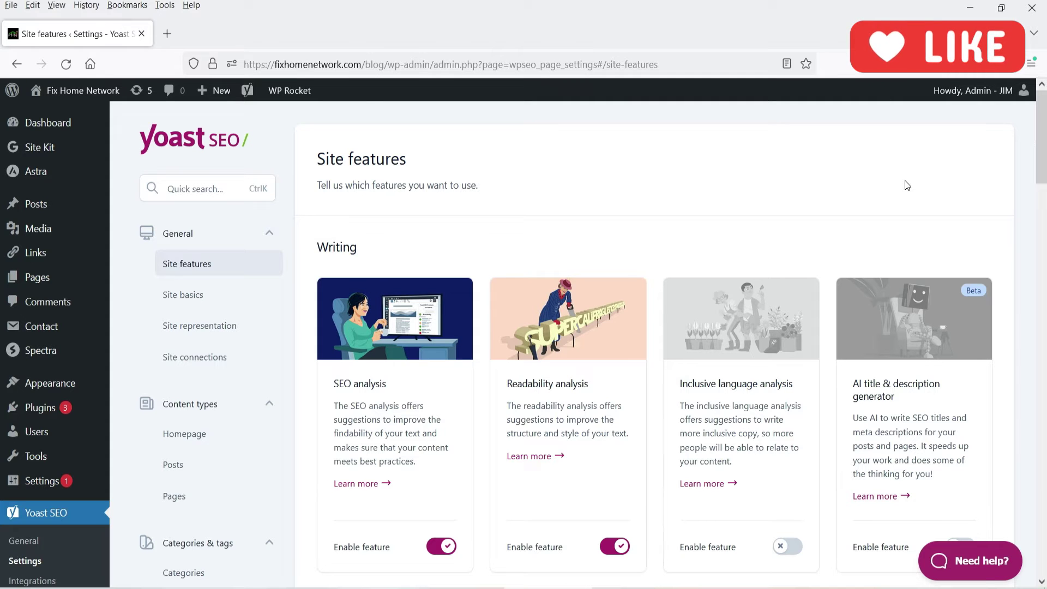
{"action": "left_click", "coordinate": [213, 64]}
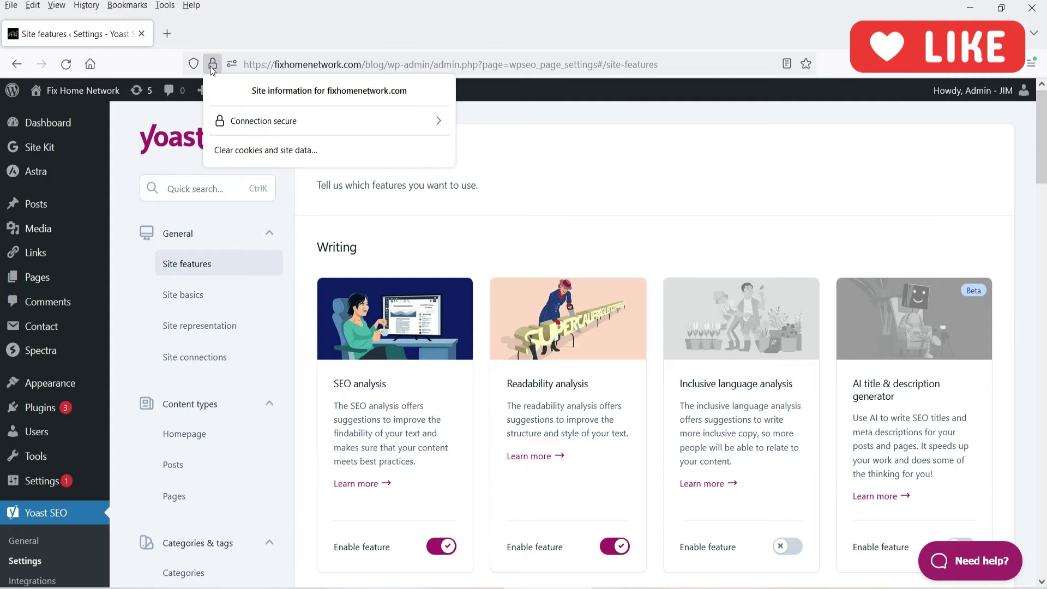
{"action": "left_click", "coordinate": [244, 121]}
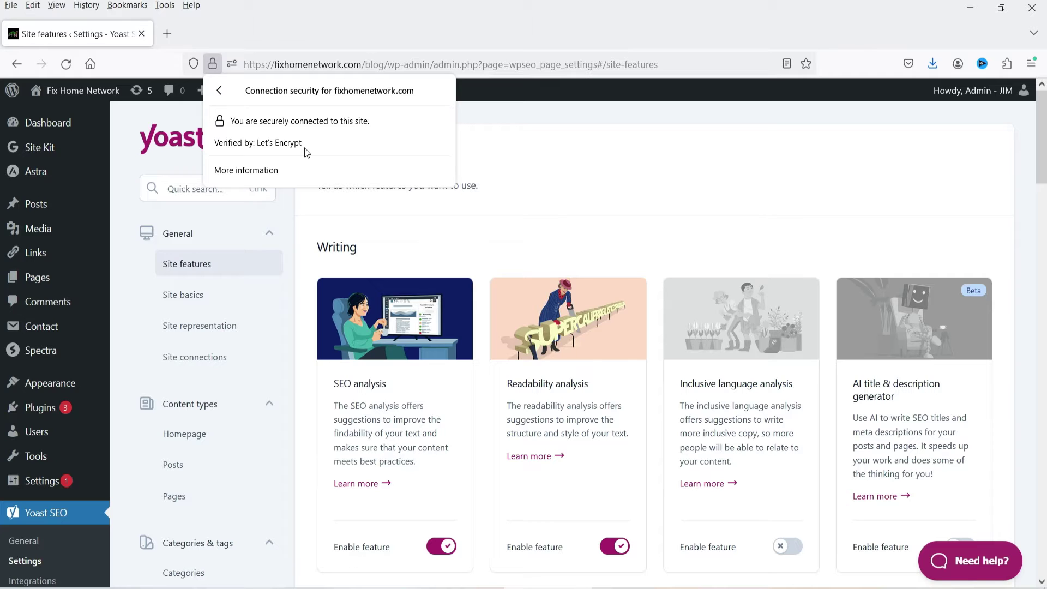
- Open the WordPress General Settings and check the https prefix in the WordPress Address and Site Address URLs
{"action": "left_click", "coordinate": [33, 483]}
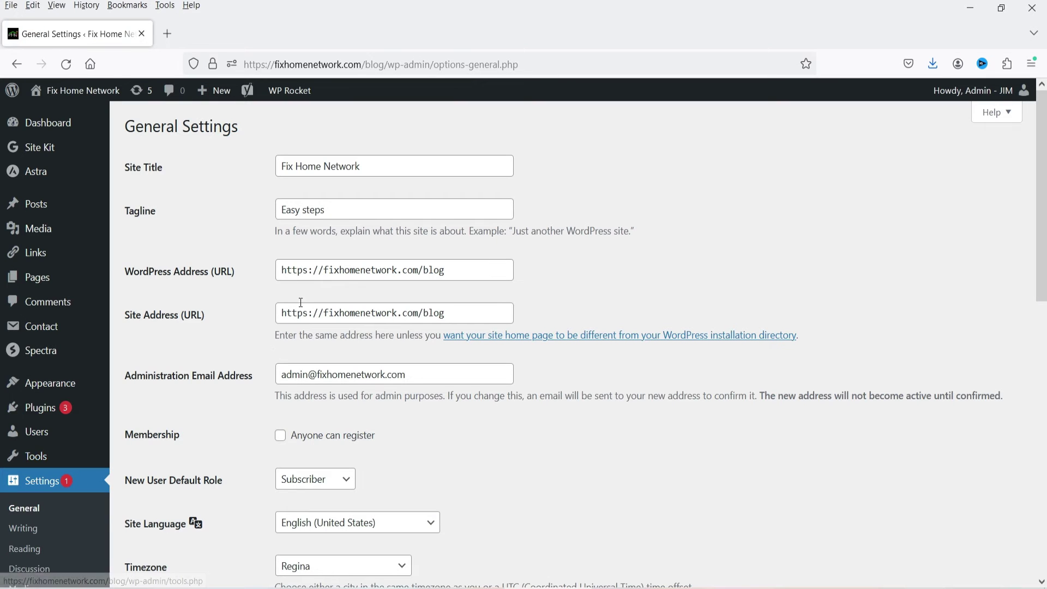
{"action": "left_click", "coordinate": [310, 270]}
{"action": "left_click_drag", "start_coordinate": [310, 270], "coordinate": [304, 270]}
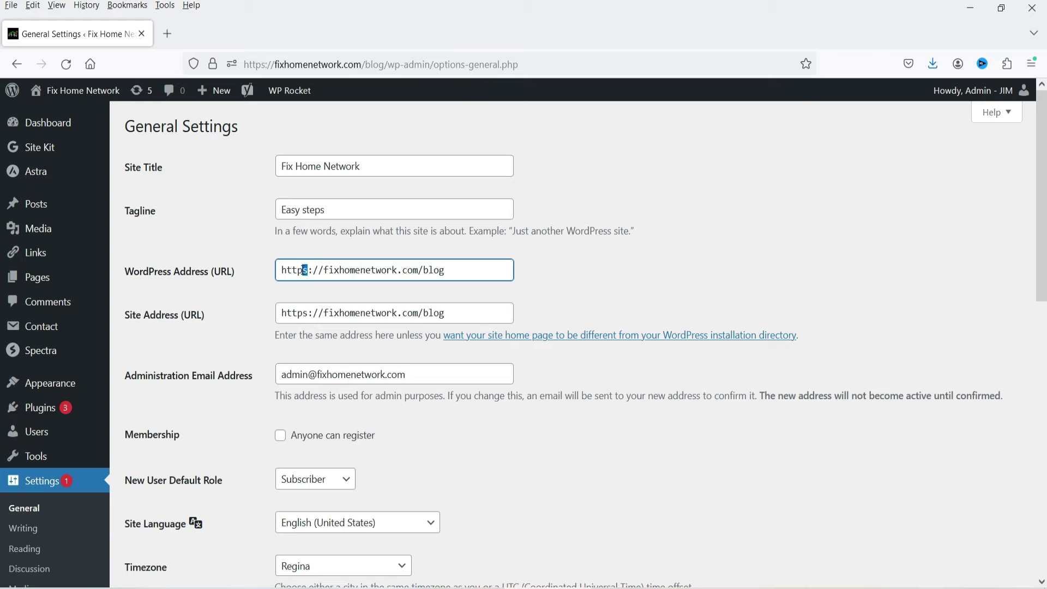
{"action": "left_click", "coordinate": [307, 313]}
{"action": "left_click_drag", "start_coordinate": [308, 313], "coordinate": [303, 313]}
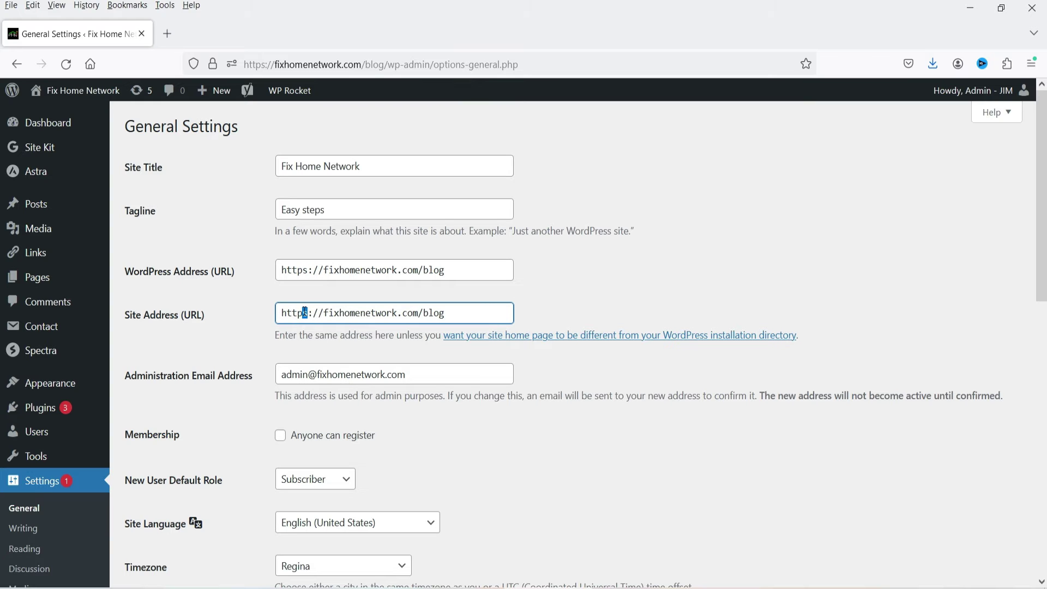
{"action": "left_click", "coordinate": [628, 312]}
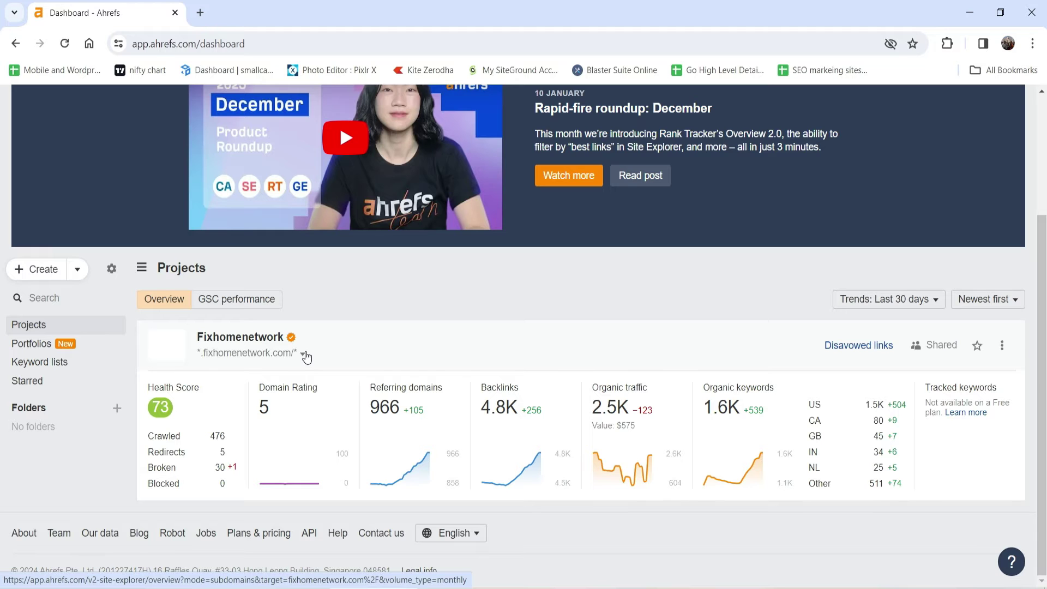
- Open the Fixhomenetwork project from the Ahrefs dashboard and review its backlink, organic traffic and competitor overview
{"action": "left_click", "coordinate": [229, 338]}
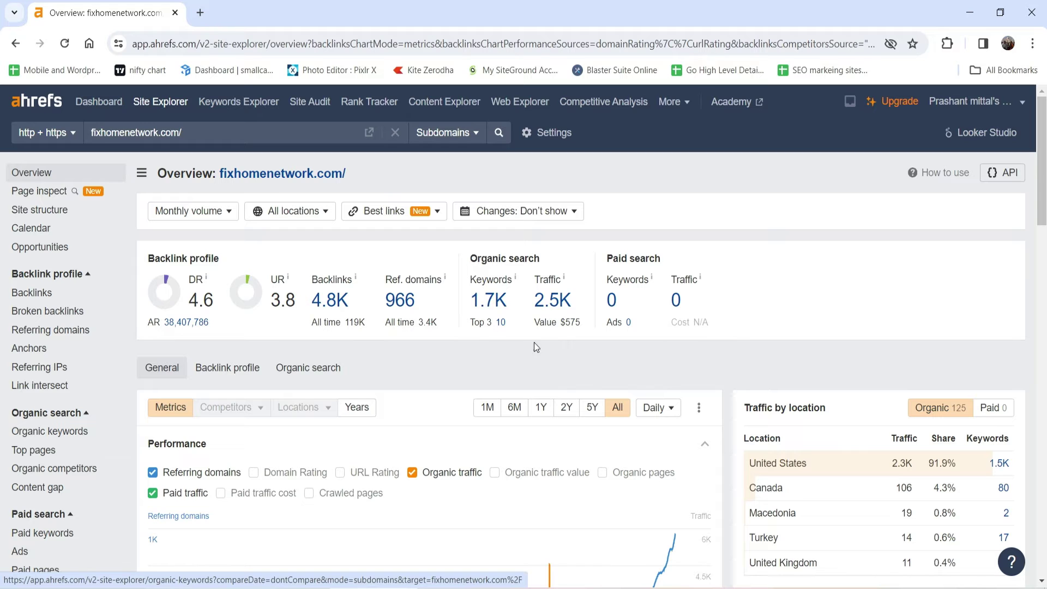
{"action": "scroll", "coordinate": [838, 341], "scroll_direction": "down", "scroll_amount": 1}
{"action": "scroll", "coordinate": [837, 341], "scroll_direction": "down", "scroll_amount": 3}
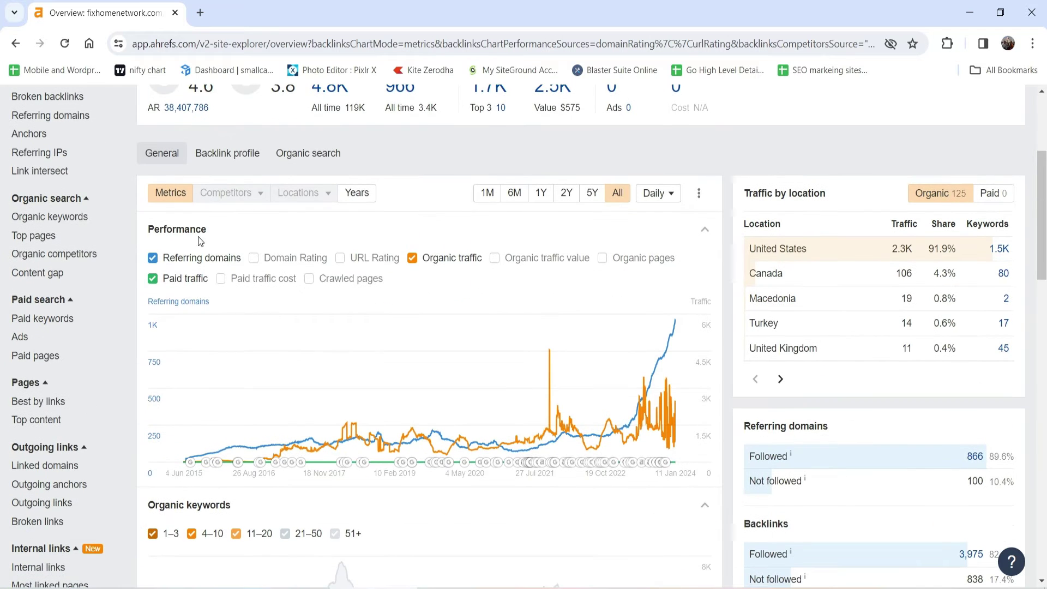
{"action": "scroll", "coordinate": [819, 336], "scroll_direction": "down", "scroll_amount": 15}
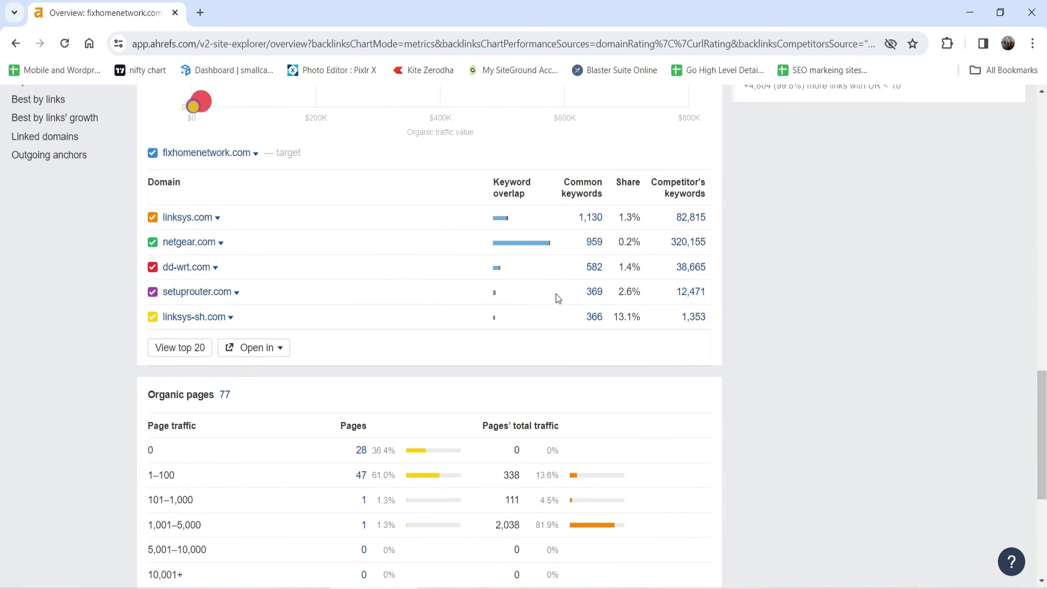
{"action": "scroll", "coordinate": [558, 297], "scroll_direction": "up", "scroll_amount": 19}
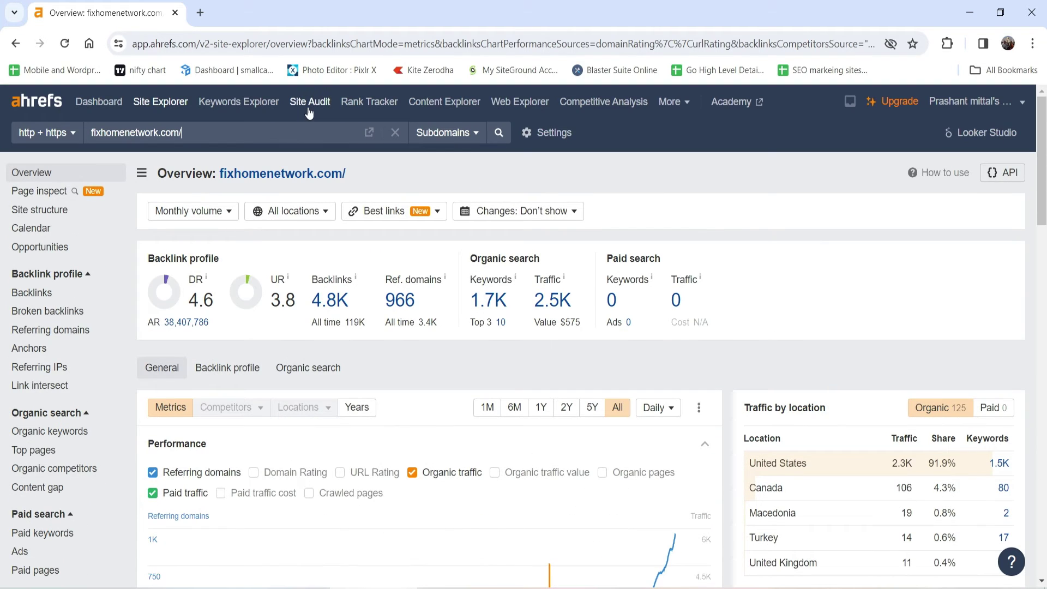
- Open the Fixhomenetwork project in Site Audit and examine its health score, issue list, status code distribution and export options
{"action": "left_click", "coordinate": [307, 105]}
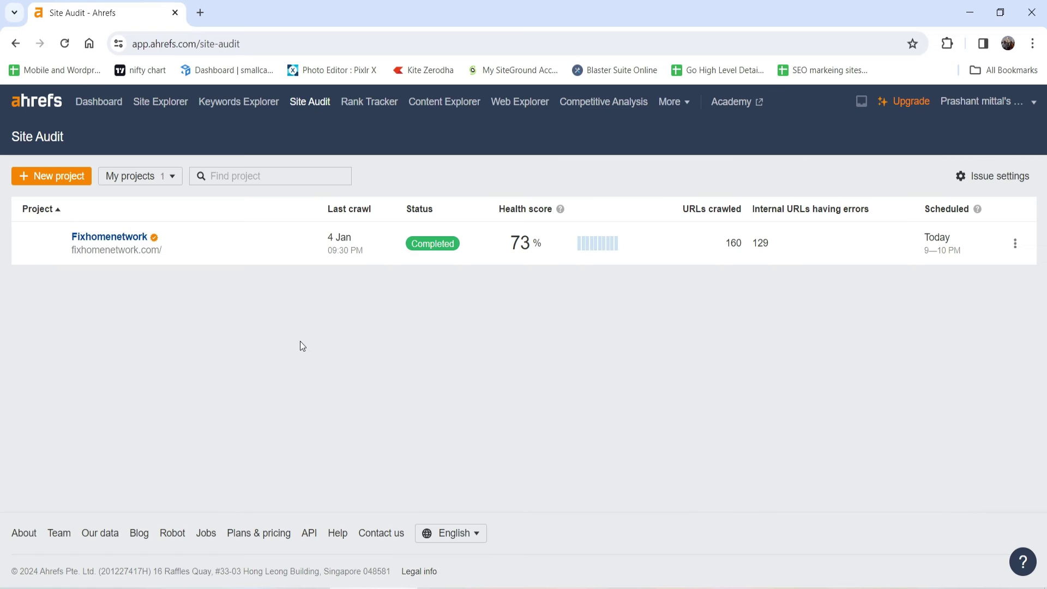
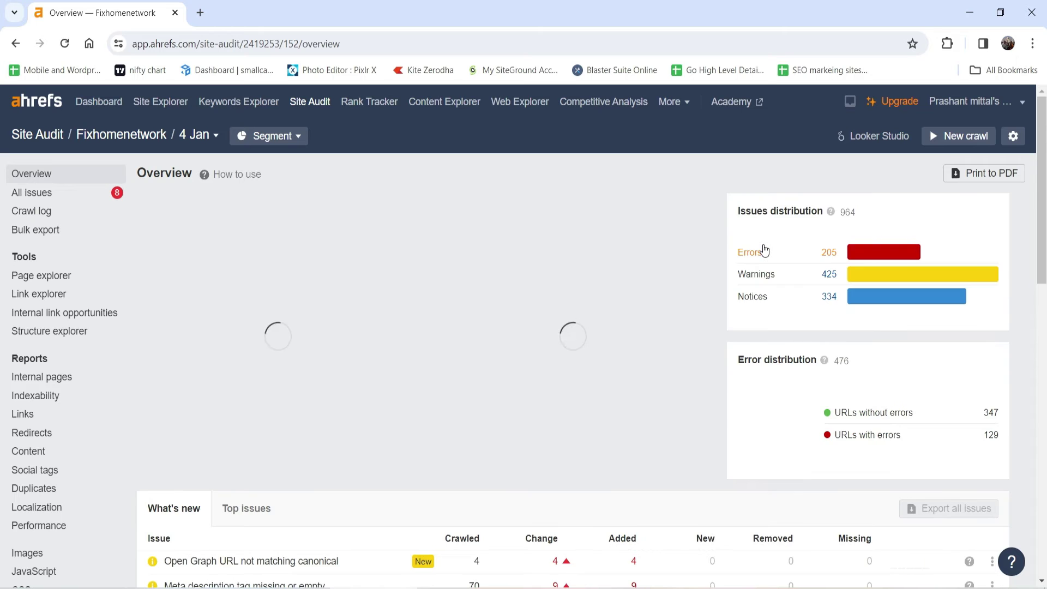
{"action": "scroll", "coordinate": [728, 235], "scroll_direction": "down", "scroll_amount": 5}
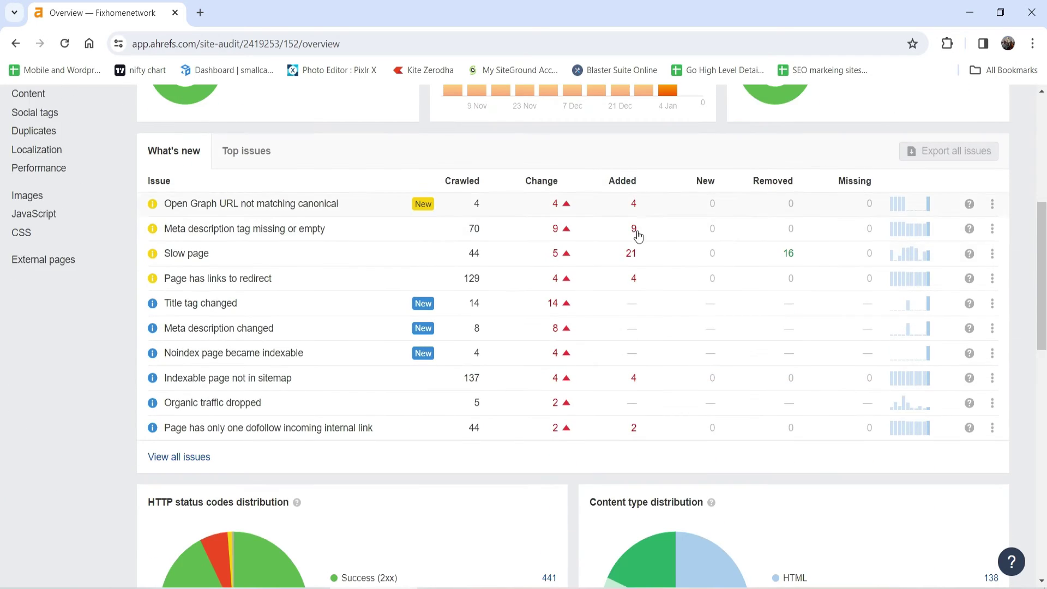
{"action": "scroll", "coordinate": [639, 231], "scroll_direction": "down", "scroll_amount": 10}
{"action": "scroll", "coordinate": [641, 233], "scroll_direction": "down", "scroll_amount": 3}
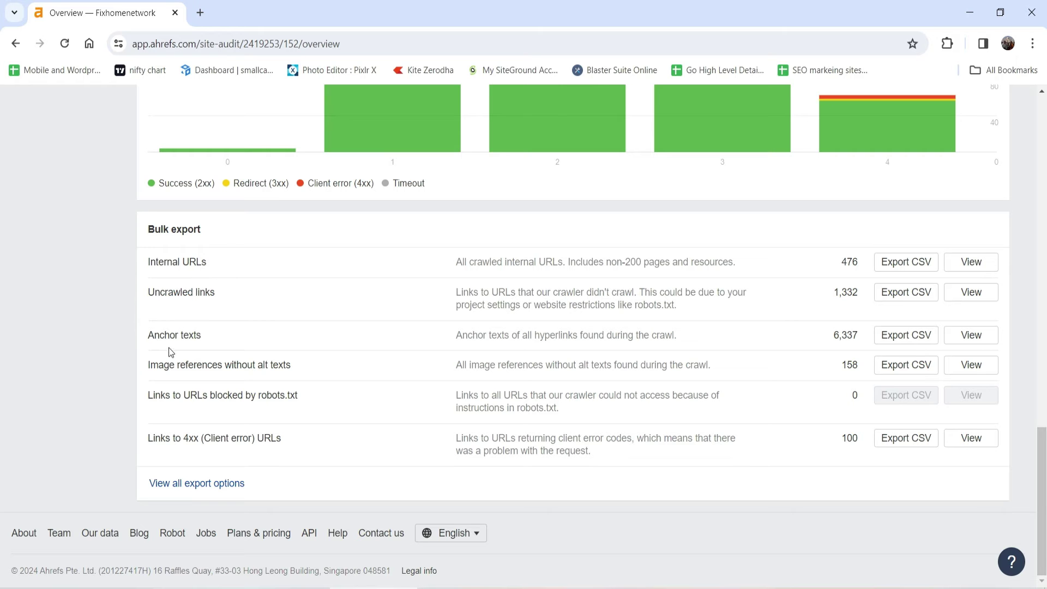
{"action": "scroll", "coordinate": [853, 312], "scroll_direction": "up", "scroll_amount": 11}
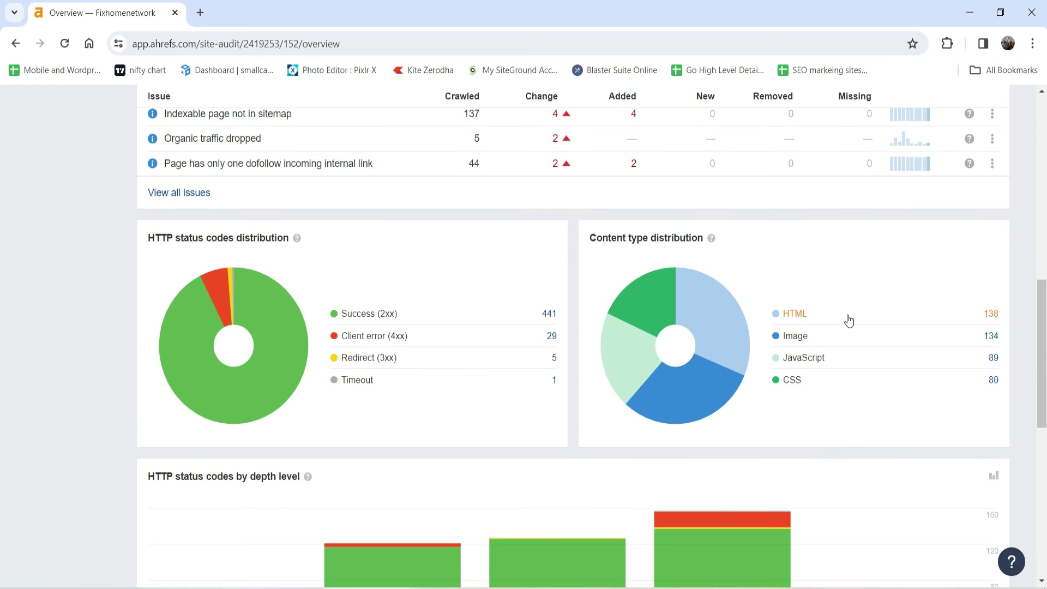
{"action": "scroll", "coordinate": [850, 316], "scroll_direction": "up", "scroll_amount": 9}
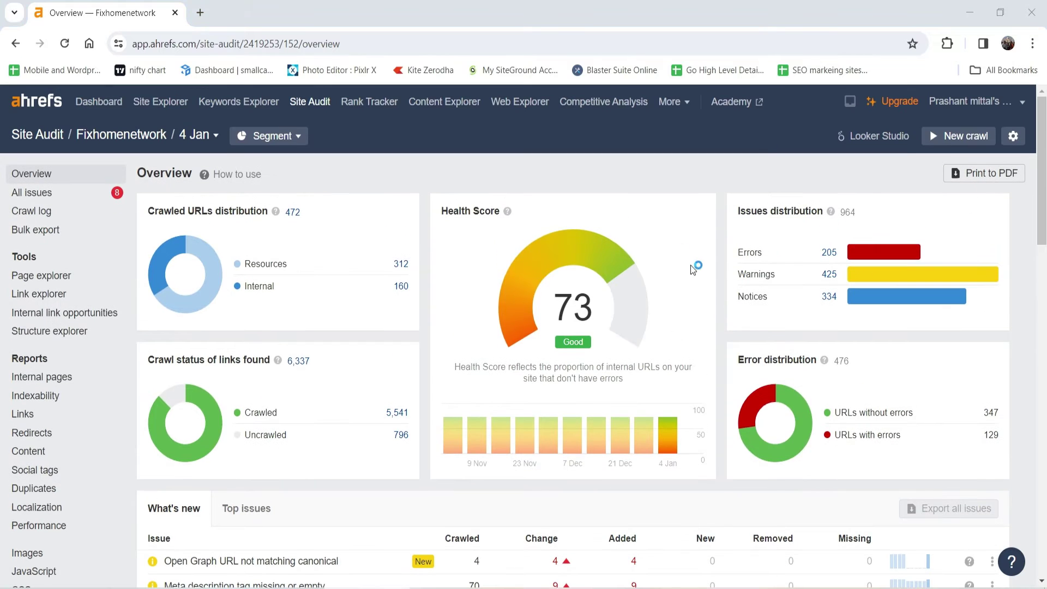
- List the audit issues of Error importance and open the 404 page issue to examine the affected URLs
{"action": "left_click", "coordinate": [749, 256]}
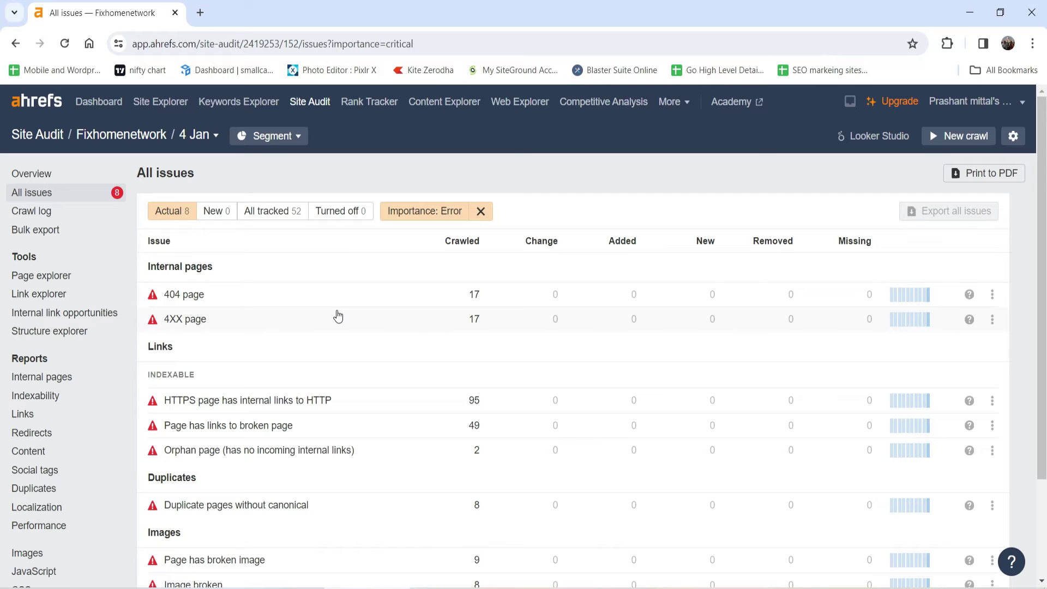
{"action": "left_click", "coordinate": [182, 295]}
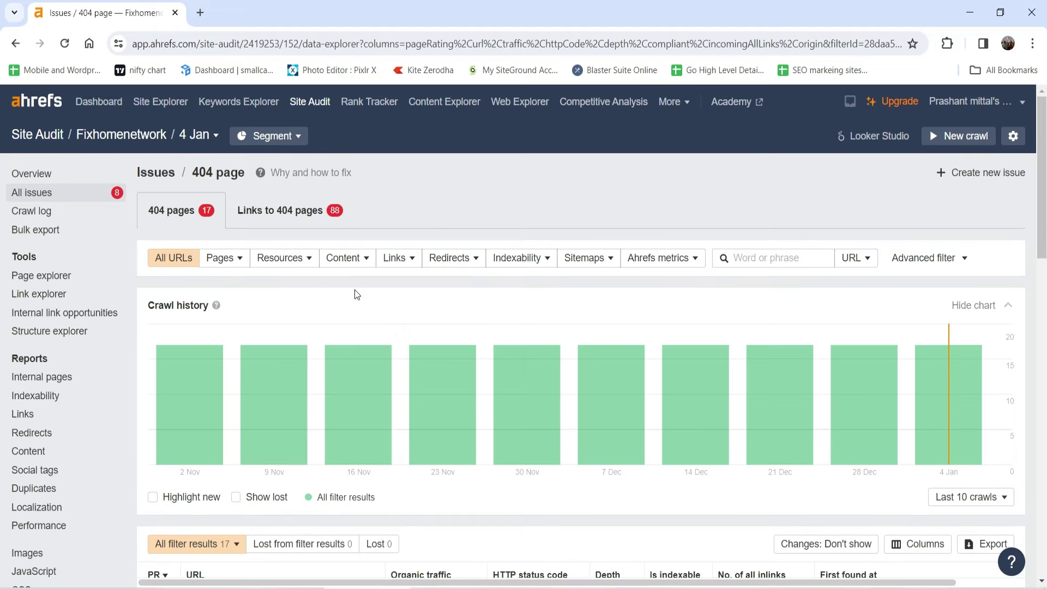
{"action": "scroll", "coordinate": [349, 313], "scroll_direction": "down", "scroll_amount": 6}
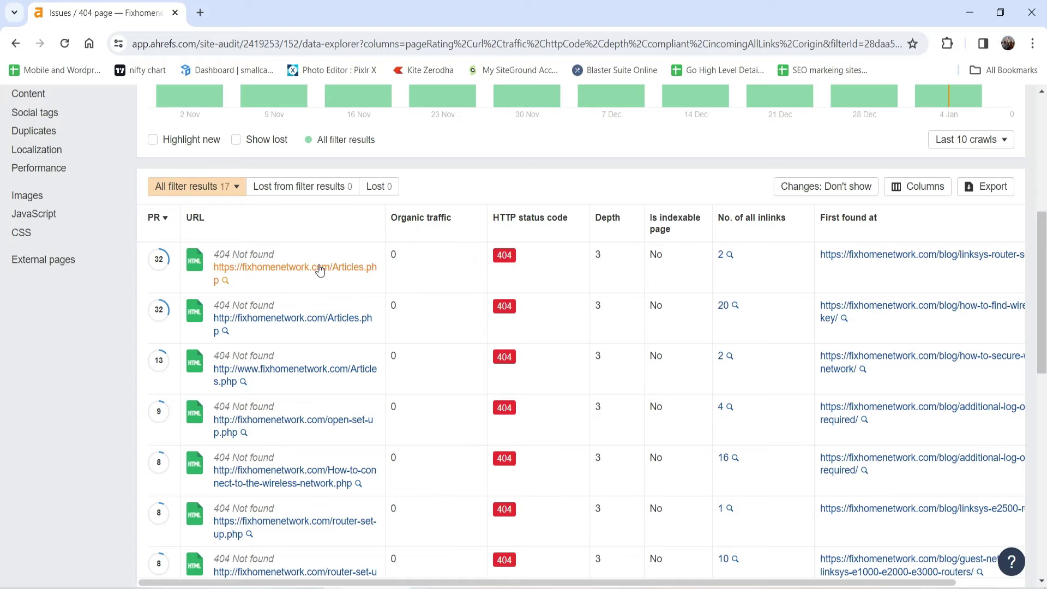
{"action": "left_click", "coordinate": [298, 272]}
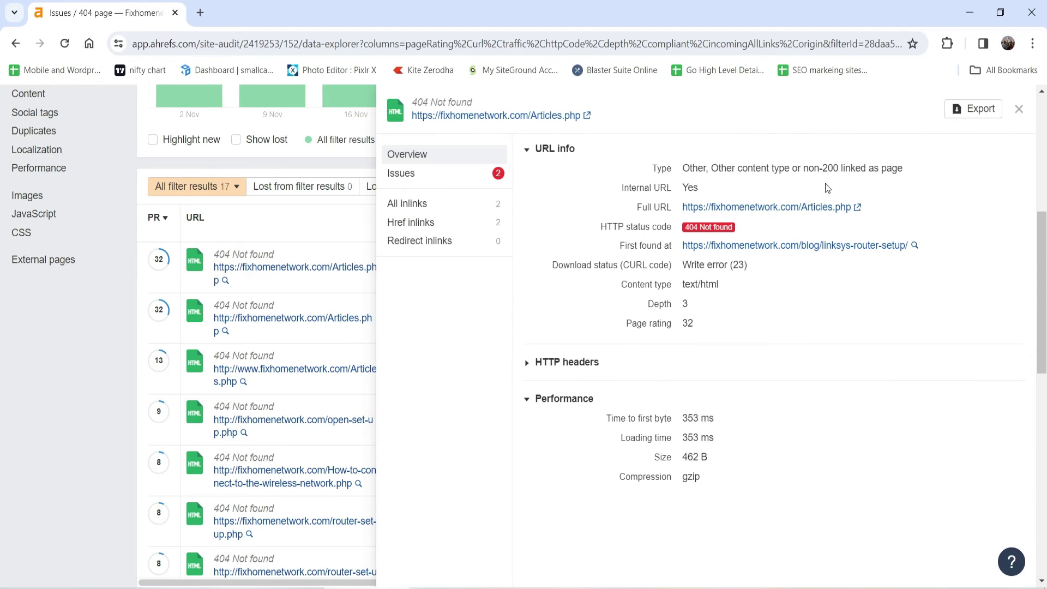
{"action": "left_click", "coordinate": [857, 208]}
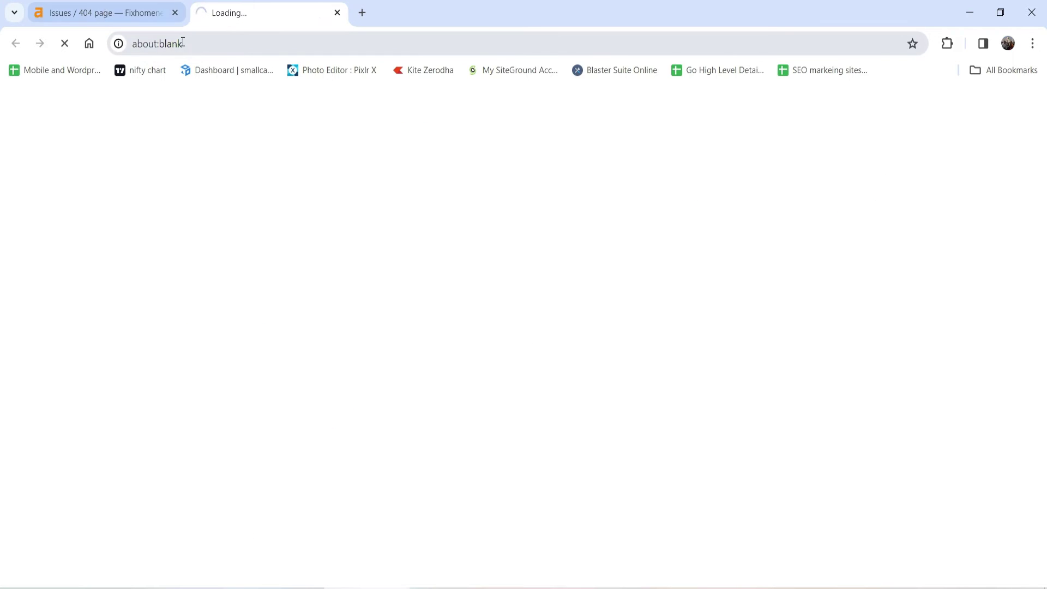
{"action": "left_click_drag", "start_coordinate": [363, 190], "coordinate": [774, 267]}
{"action": "left_click", "coordinate": [117, 17]}
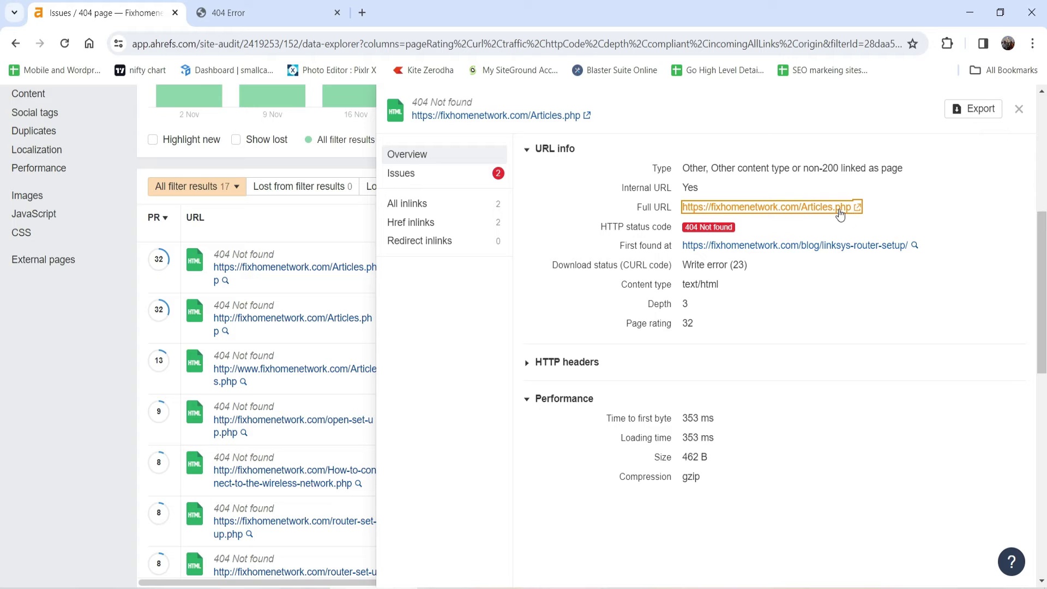
- Open the linksys-router-setup article where the 404 URL was first found and look through its content for the broken link
{"action": "left_click", "coordinate": [813, 248]}
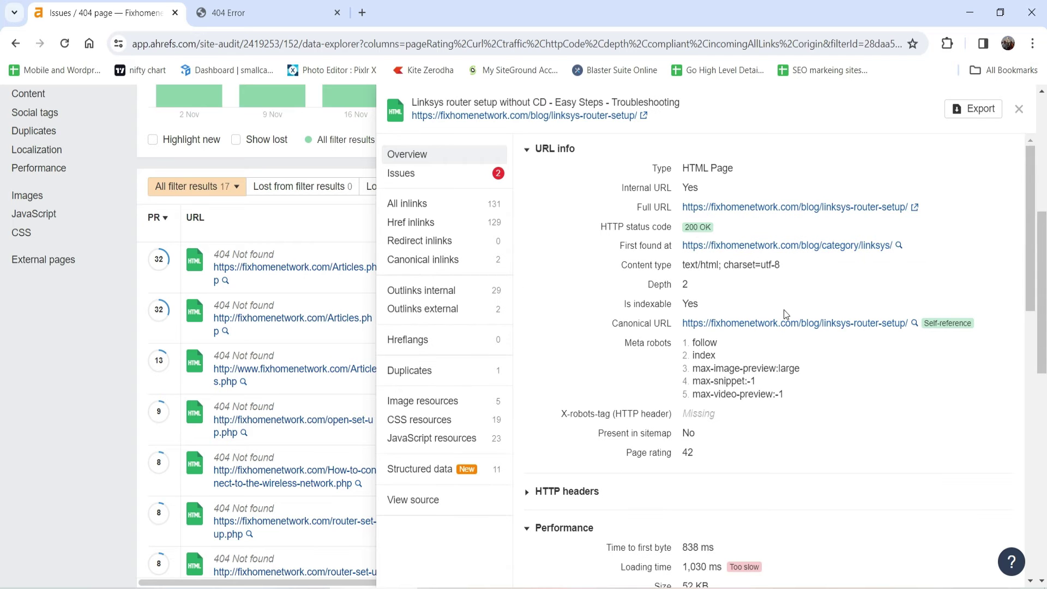
{"action": "left_click", "coordinate": [916, 207]}
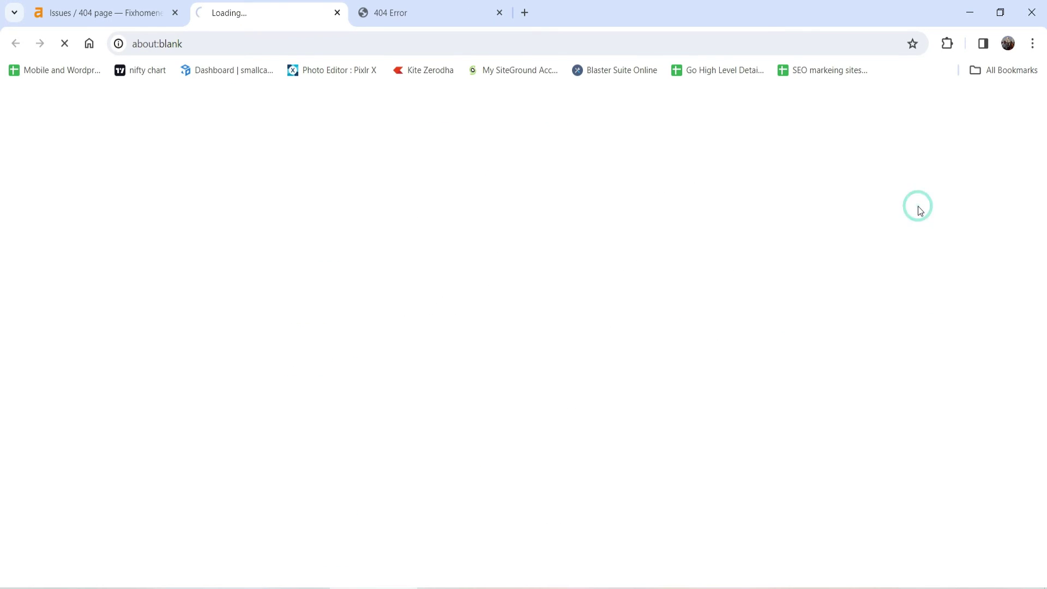
{"action": "scroll", "coordinate": [533, 311], "scroll_direction": "down", "scroll_amount": 18}
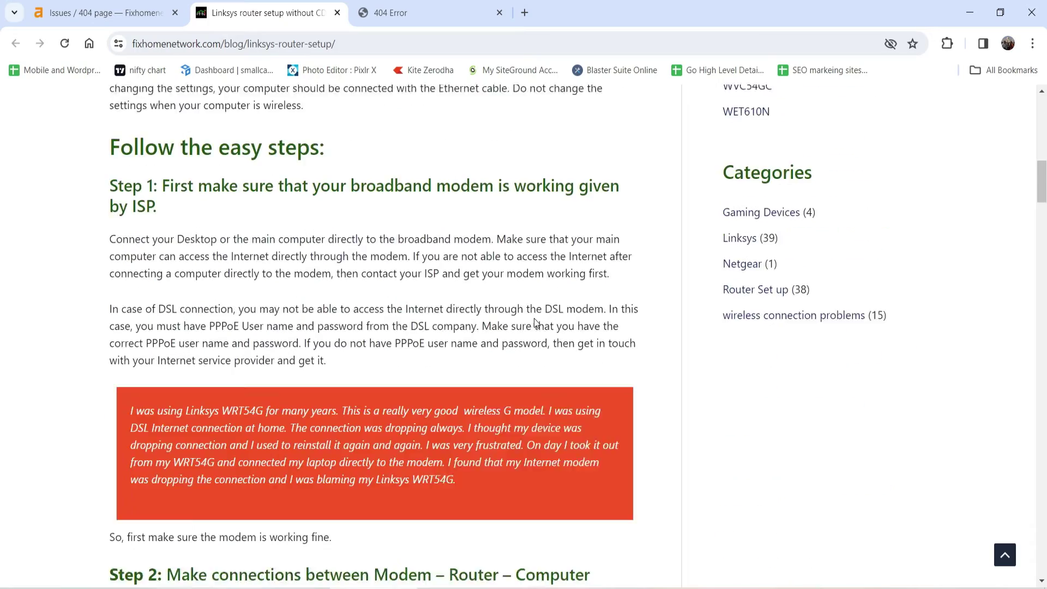
{"action": "scroll", "coordinate": [534, 317], "scroll_direction": "down", "scroll_amount": 20}
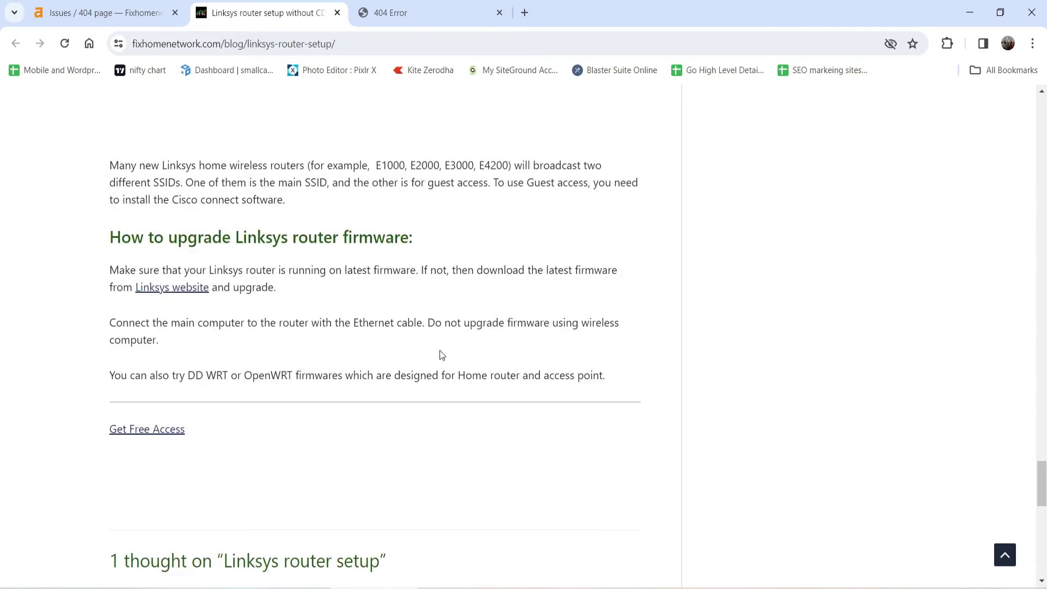
{"action": "scroll", "coordinate": [496, 335], "scroll_direction": "up", "scroll_amount": 5}
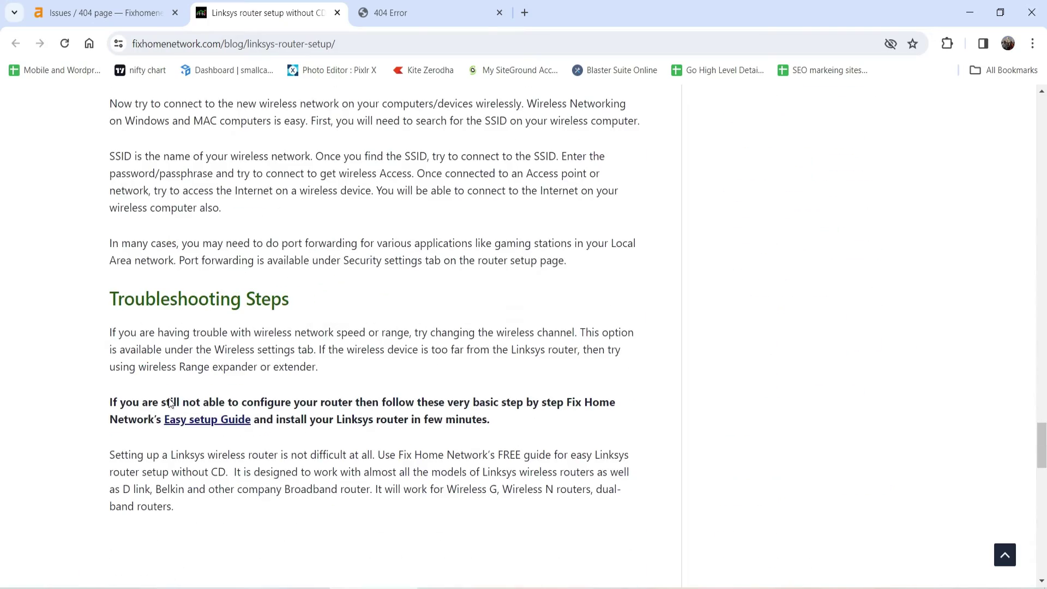
- Test the "Easy setup Guide" link under Troubleshooting Steps, dismiss the ad in the article, and highlight the link text
{"action": "left_click", "coordinate": [198, 430]}
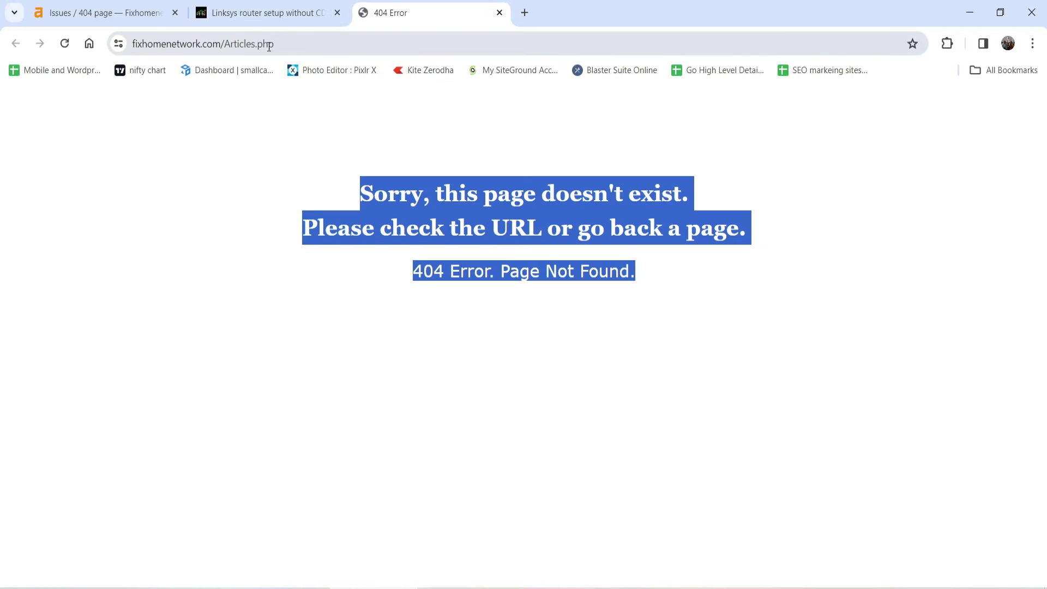
{"action": "left_click", "coordinate": [277, 12]}
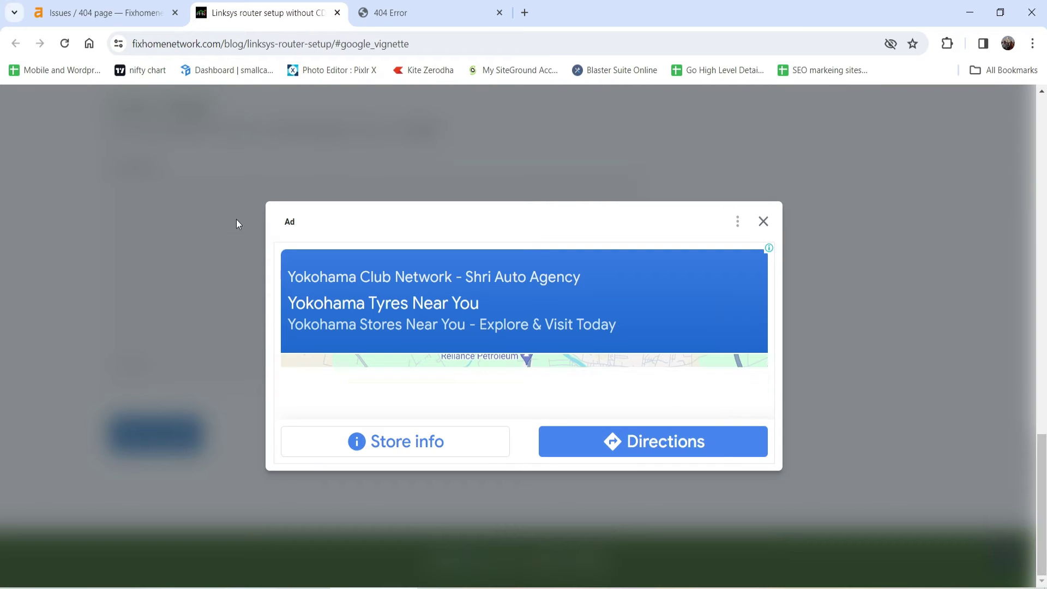
{"action": "left_click", "coordinate": [763, 221]}
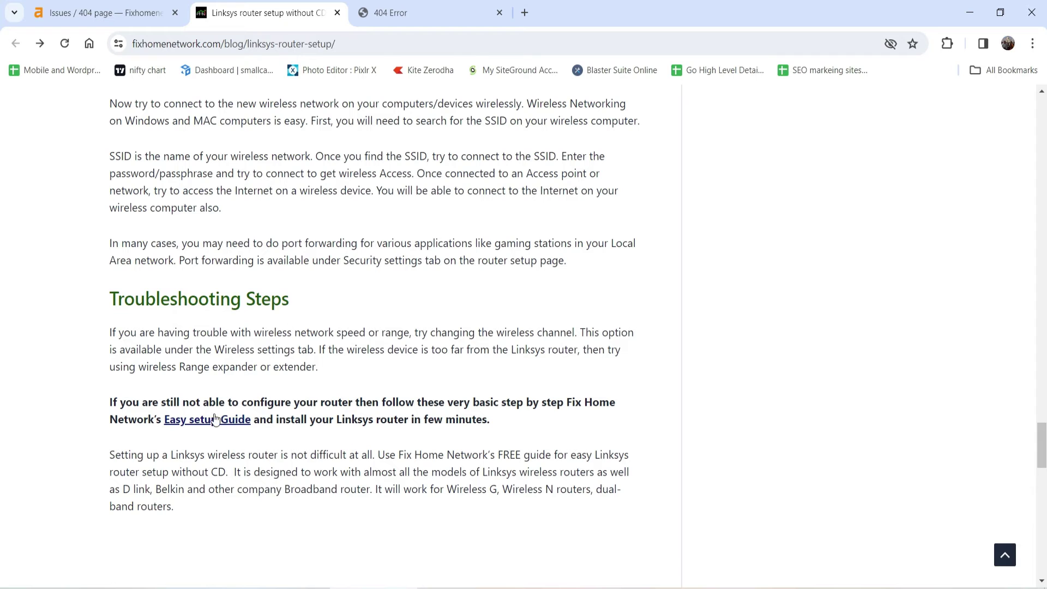
{"action": "left_click_drag", "start_coordinate": [159, 420], "coordinate": [254, 423]}
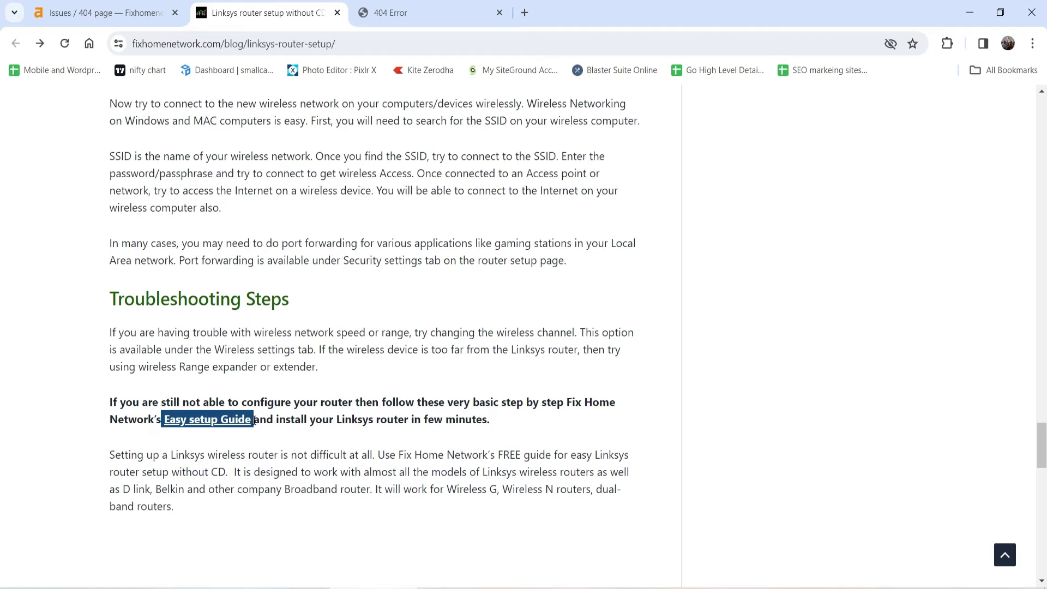
{"action": "left_click", "coordinate": [315, 420]}
- Go back to the 404 page issue in Ahrefs, close the URL details, and revisit the linking article and error page
{"action": "left_click", "coordinate": [103, 12]}
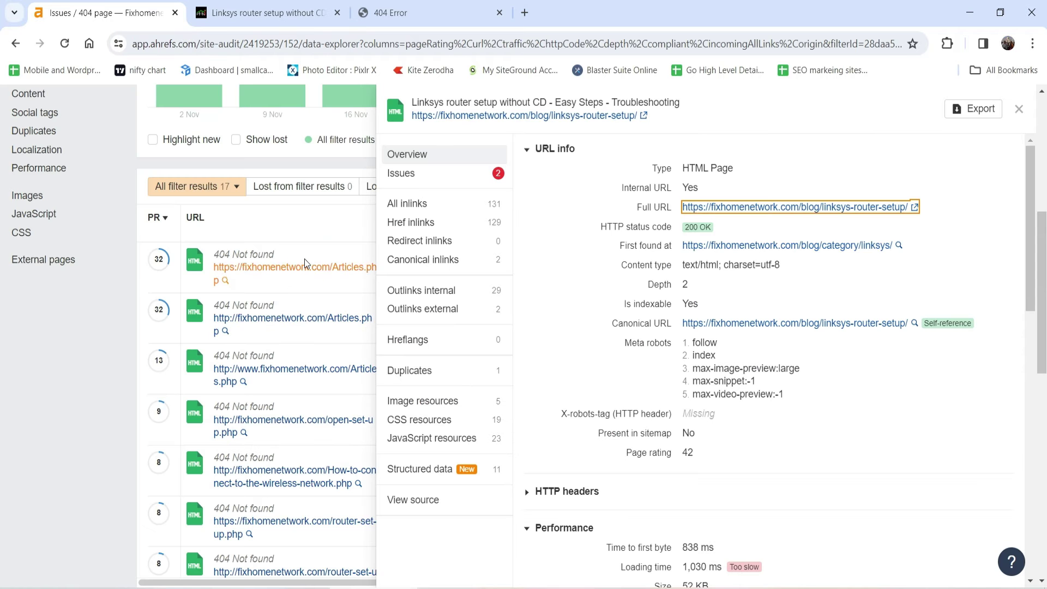
{"action": "left_click", "coordinate": [1019, 112]}
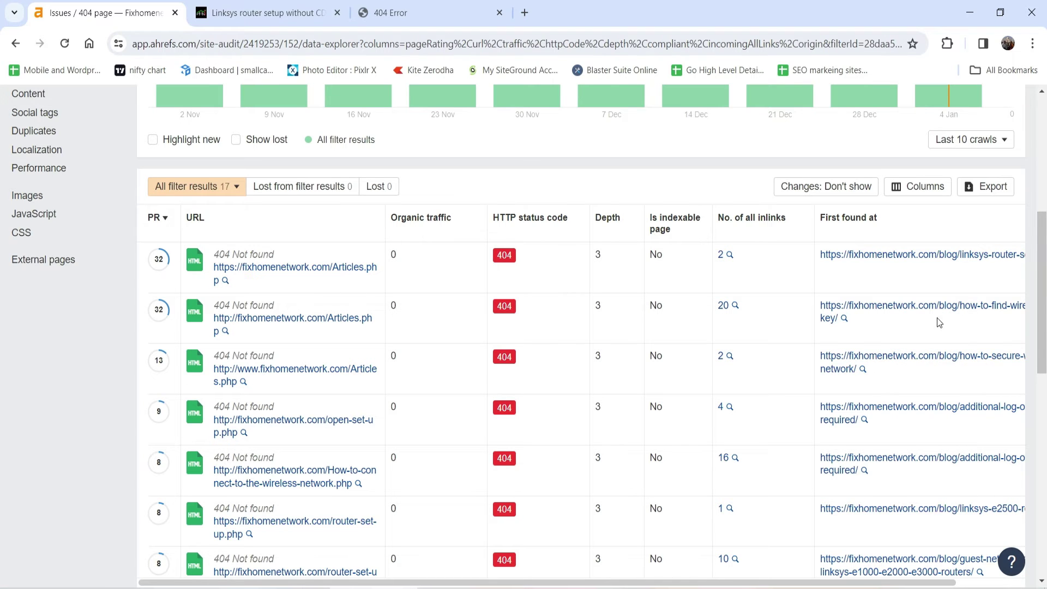
{"action": "key", "text": "ctrl+Tab"}
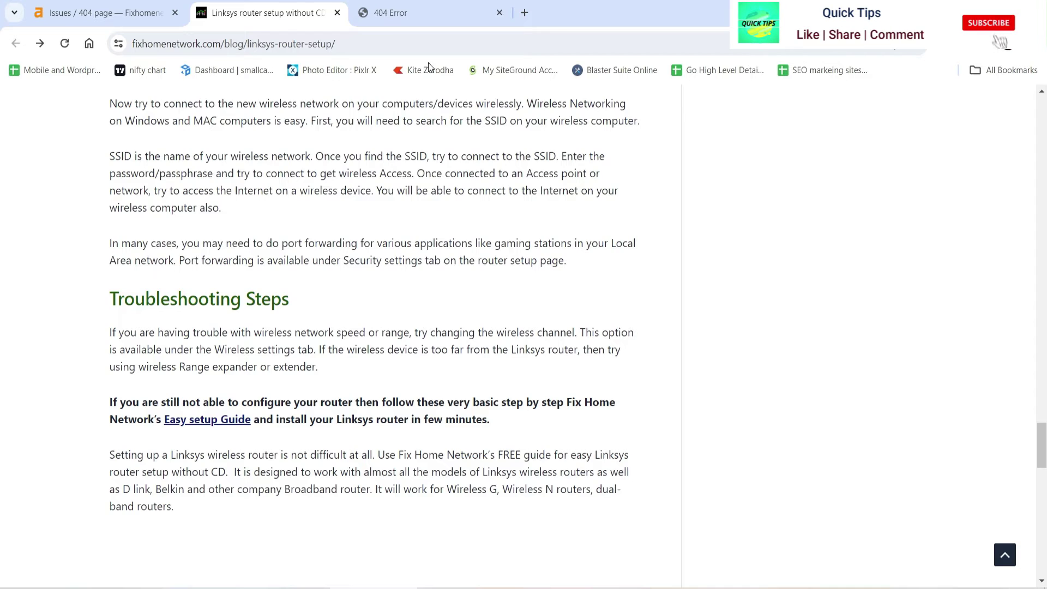
{"action": "left_click", "coordinate": [375, 14]}
{"action": "left_click", "coordinate": [107, 13]}
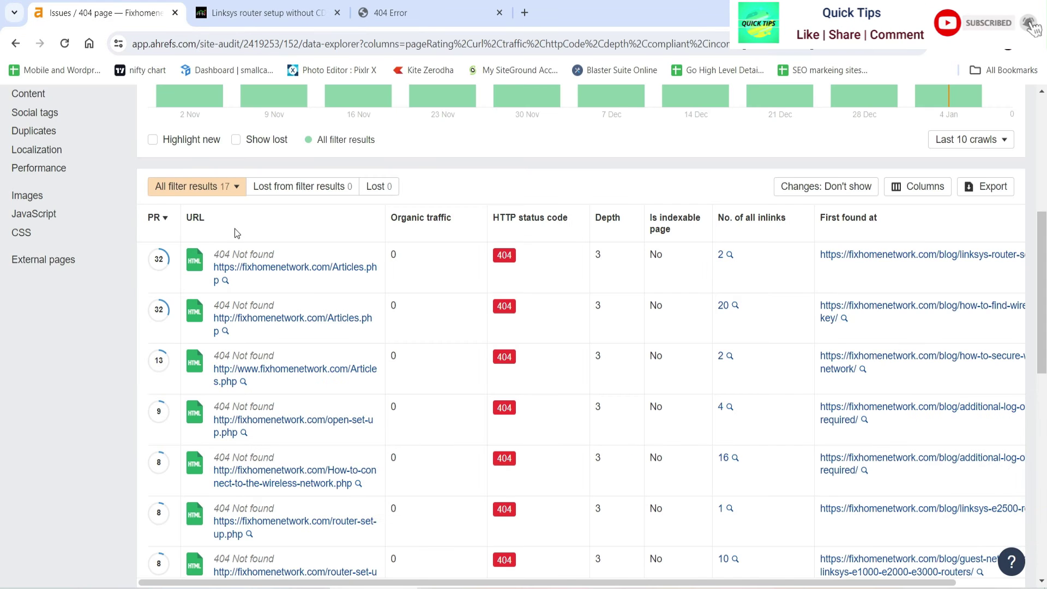
- Return to all audit issues, open "HTTPS page has internal links to HTTP", and examine the affected pages and their internal outlinks
{"action": "scroll", "coordinate": [382, 301], "scroll_direction": "up", "scroll_amount": 7}
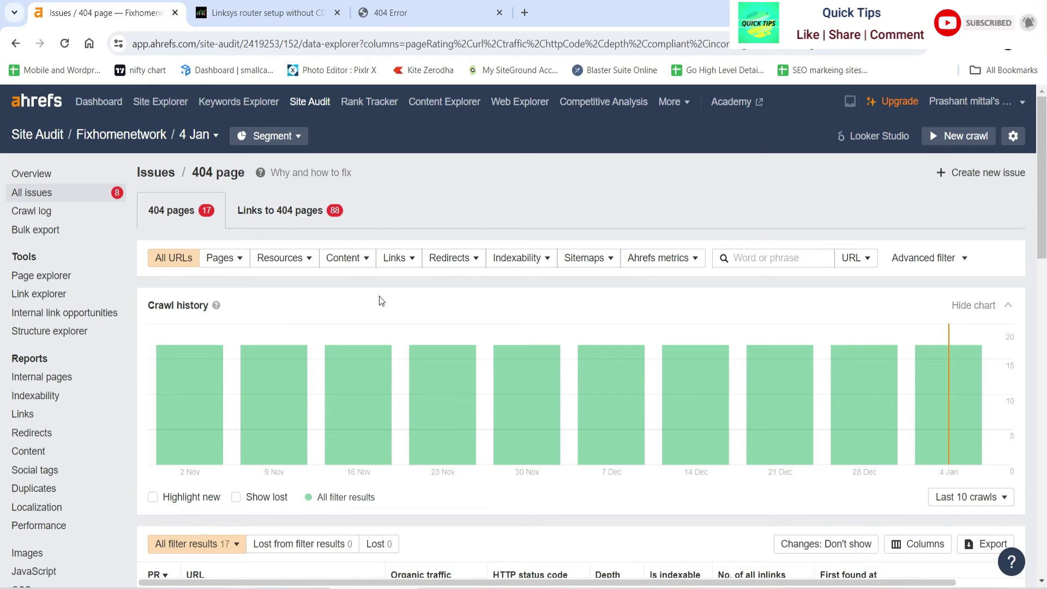
{"action": "left_click", "coordinate": [156, 172]}
{"action": "scroll", "coordinate": [174, 390], "scroll_direction": "down", "scroll_amount": 1}
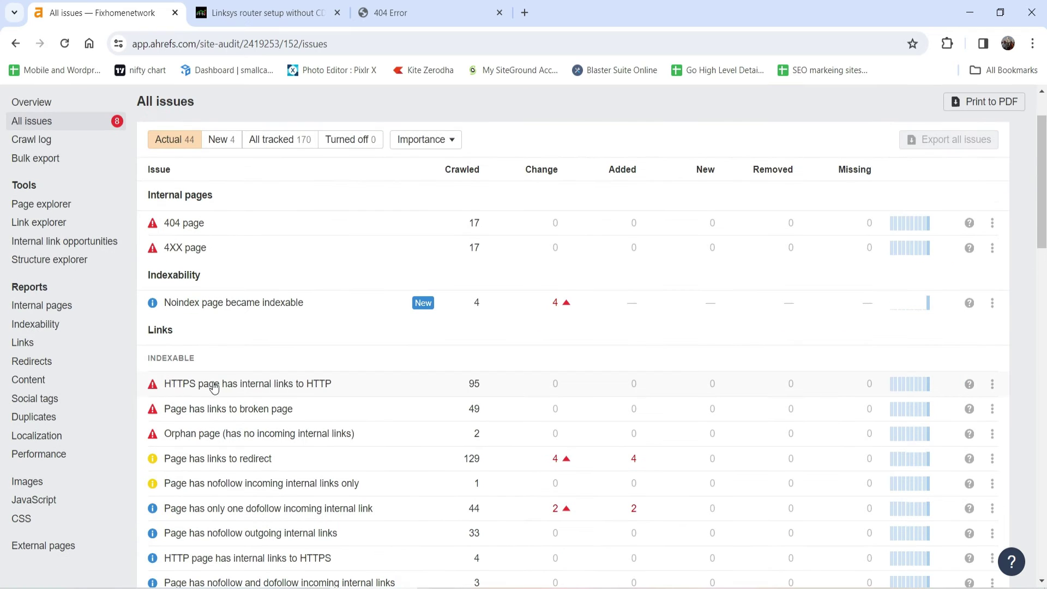
{"action": "scroll", "coordinate": [308, 326], "scroll_direction": "down", "scroll_amount": 3}
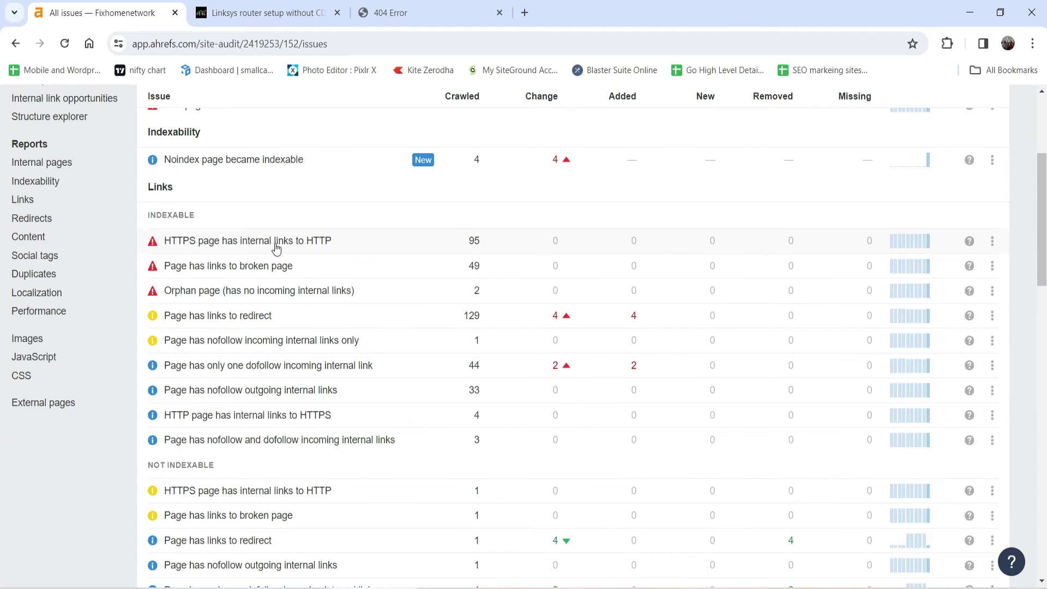
{"action": "left_click", "coordinate": [378, 250]}
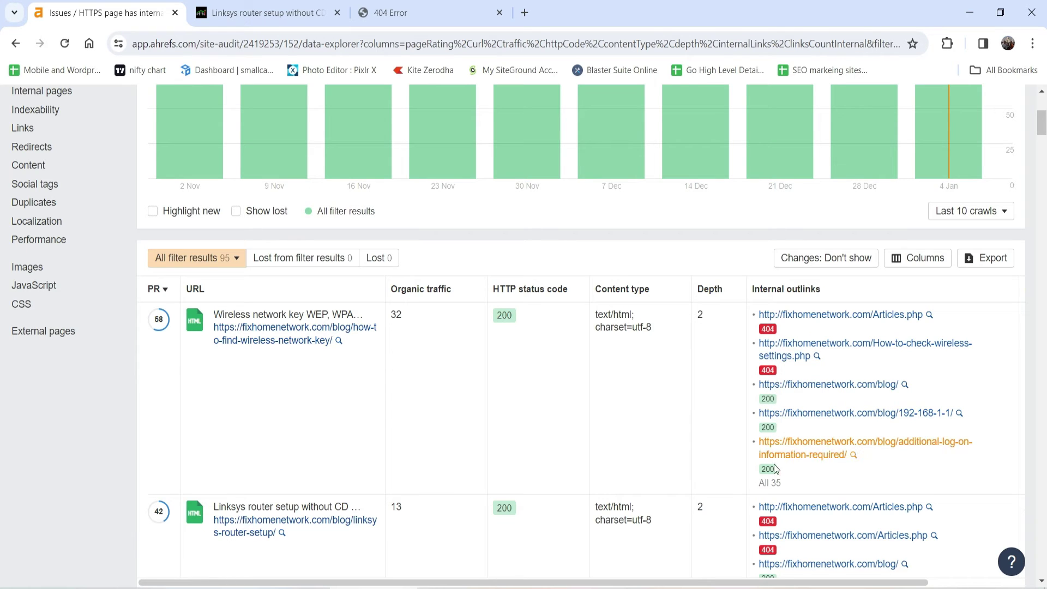
{"action": "scroll", "coordinate": [185, 387], "scroll_direction": "down", "scroll_amount": 4}
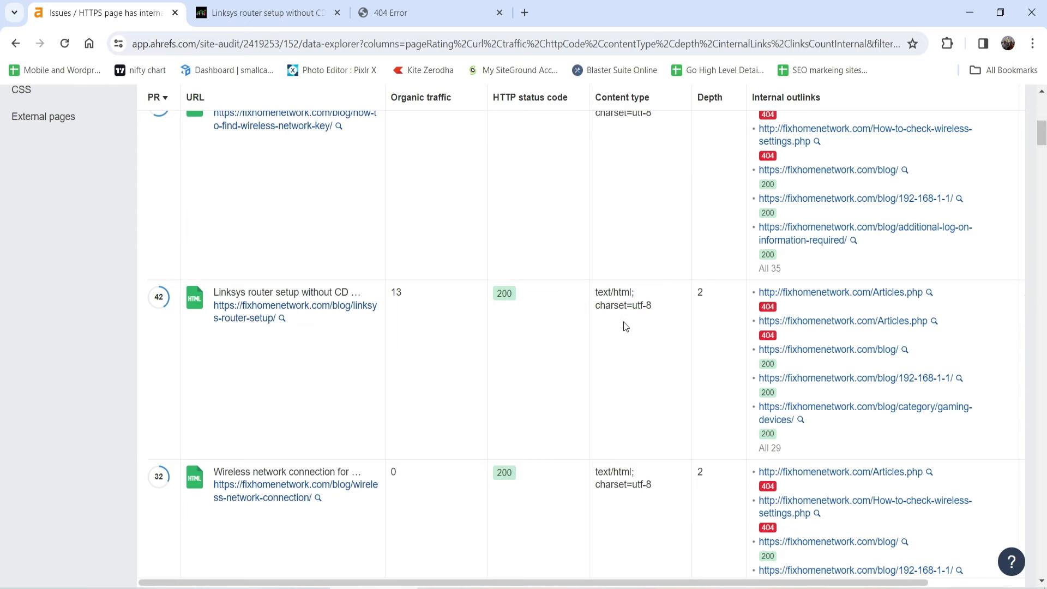
{"action": "scroll", "coordinate": [469, 329], "scroll_direction": "up", "scroll_amount": 9}
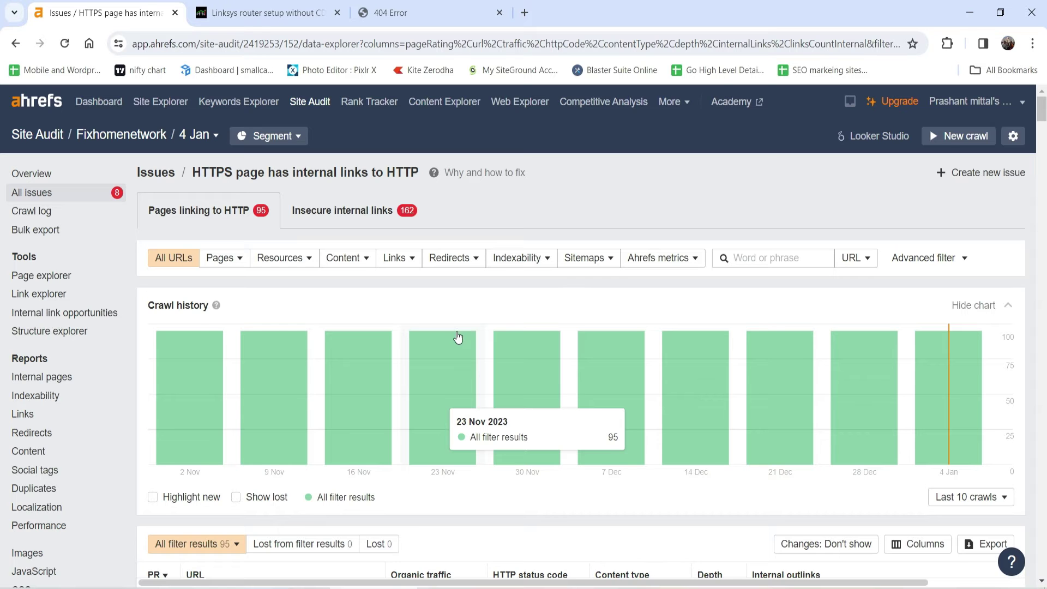
- From the full issue list, open the indexable "Page has links to broken page" issue and examine the internal outlinks to 4xx
{"action": "left_click", "coordinate": [155, 172]}
{"action": "scroll", "coordinate": [455, 311], "scroll_direction": "down", "scroll_amount": 4}
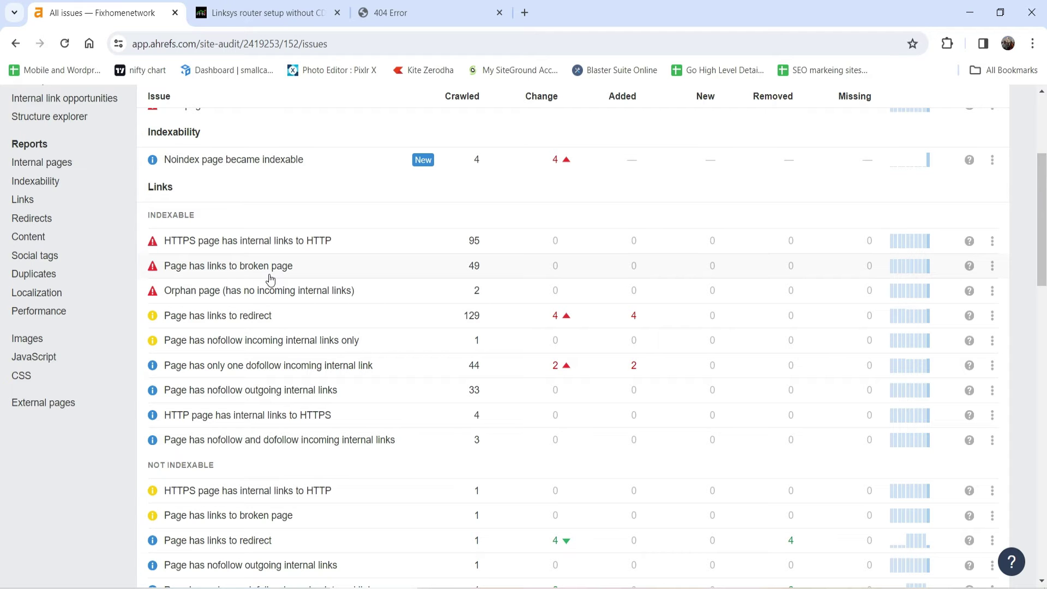
{"action": "left_click", "coordinate": [213, 266]}
{"action": "scroll", "coordinate": [271, 282], "scroll_direction": "down", "scroll_amount": 6}
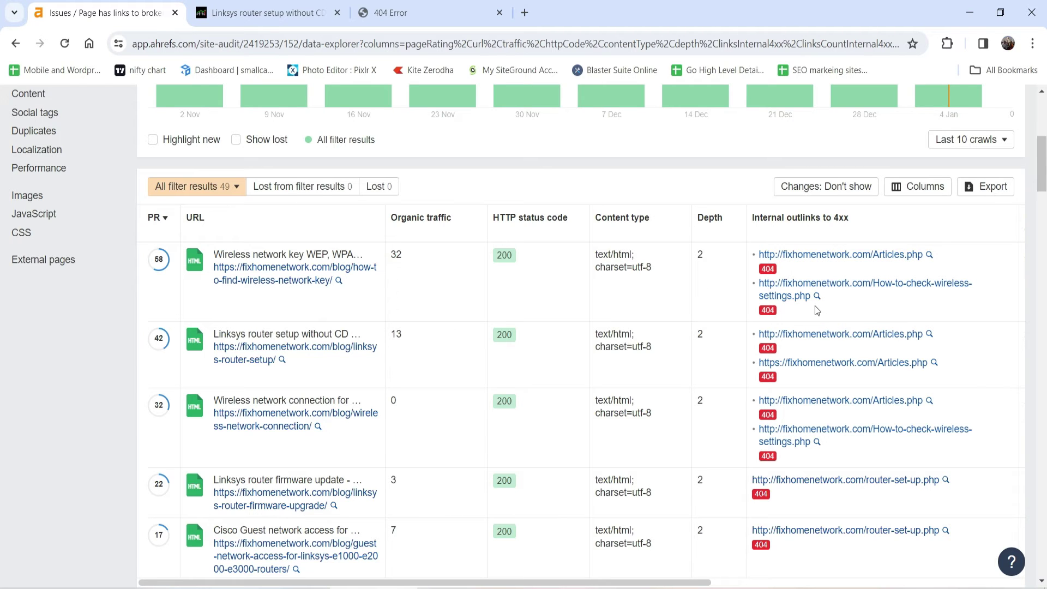
- Return to the full issue list and review the internal page, indexability, link and redirect issues
{"action": "key", "text": "alt+Left"}
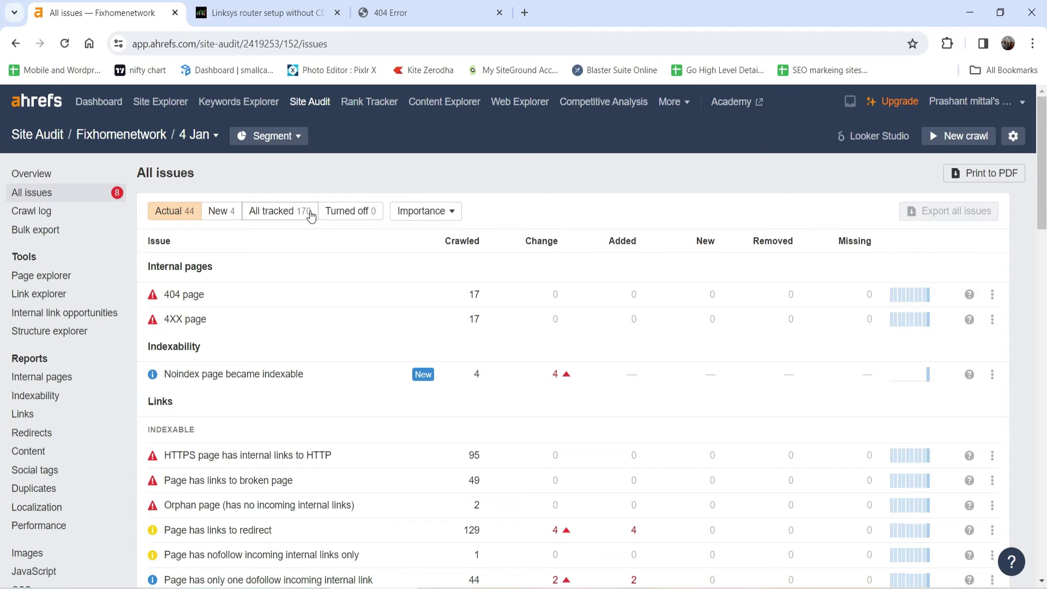
{"action": "scroll", "coordinate": [313, 320], "scroll_direction": "down", "scroll_amount": 2}
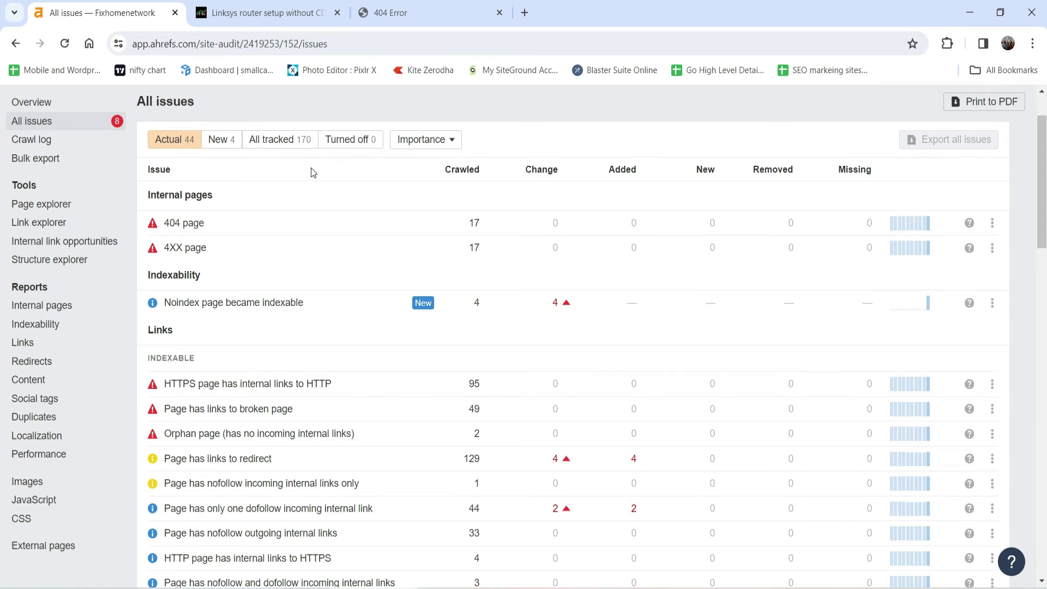
{"action": "scroll", "coordinate": [480, 338], "scroll_direction": "down", "scroll_amount": 4}
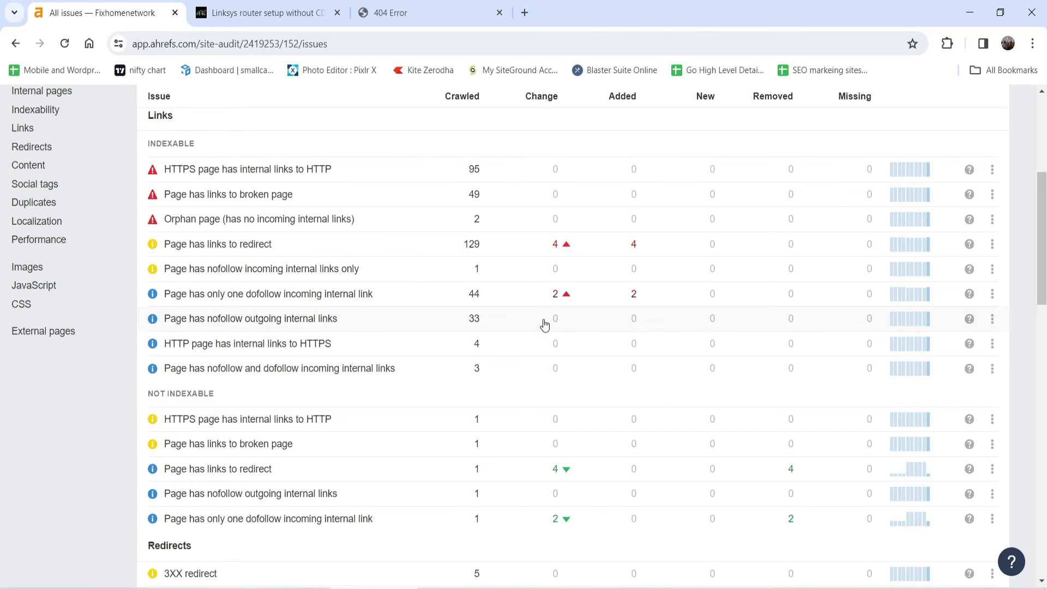
- Replace the 404 error page with a Google search for "google pagespeed insights" and open PageSpeed Insights
{"action": "left_click", "coordinate": [427, 15]}
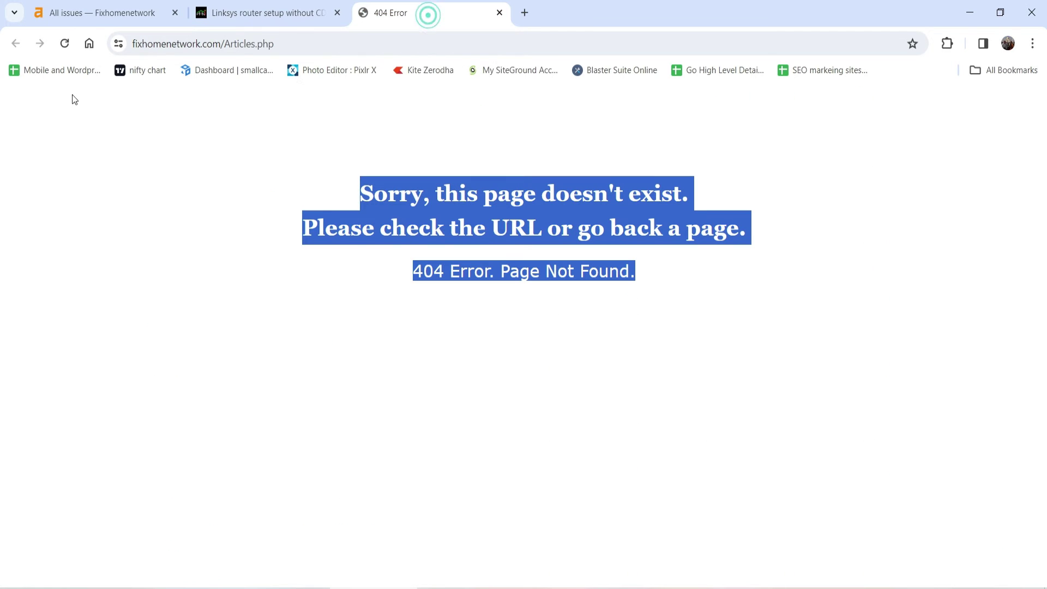
{"action": "left_click", "coordinate": [89, 45]}
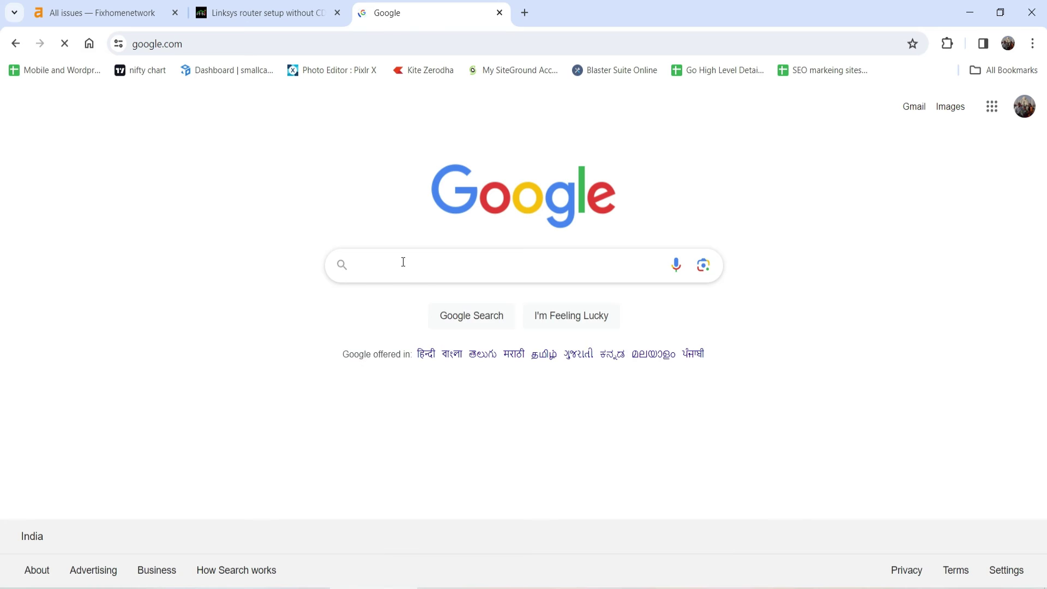
{"action": "type", "text": "google"}
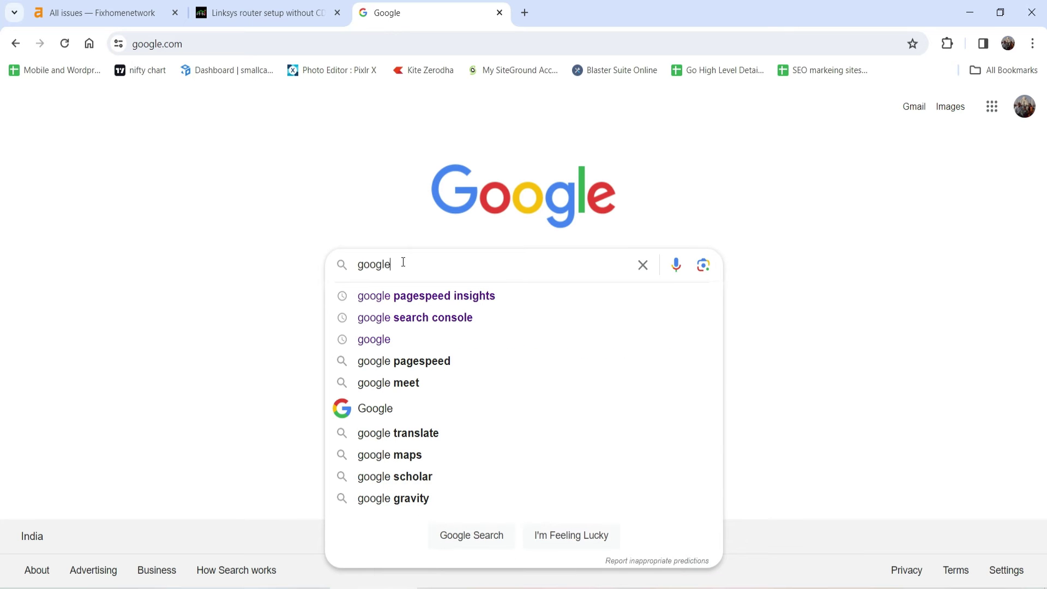
{"action": "left_click", "coordinate": [429, 297]}
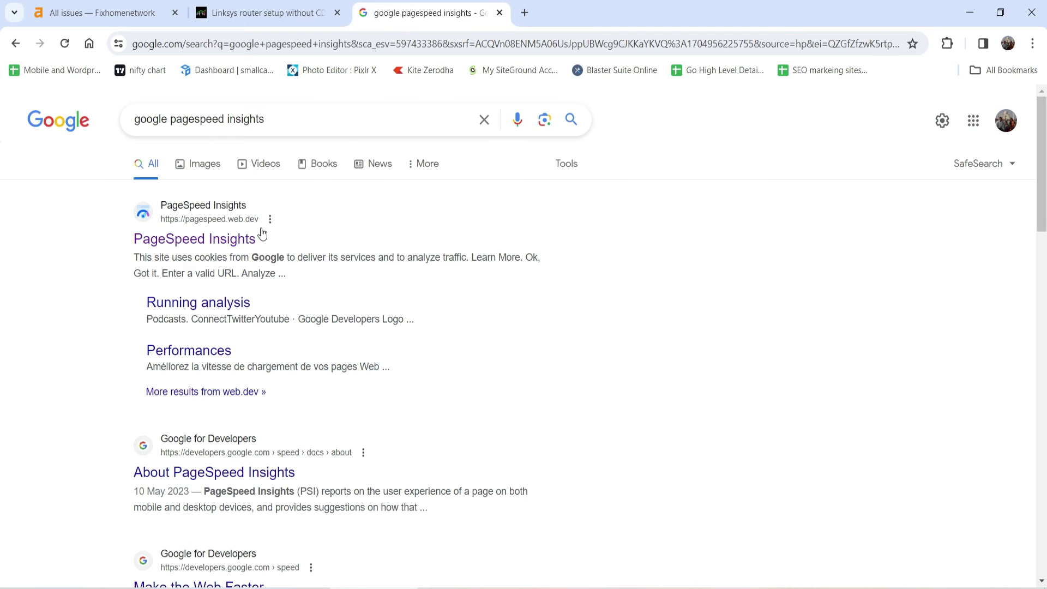
{"action": "left_click", "coordinate": [231, 241]}
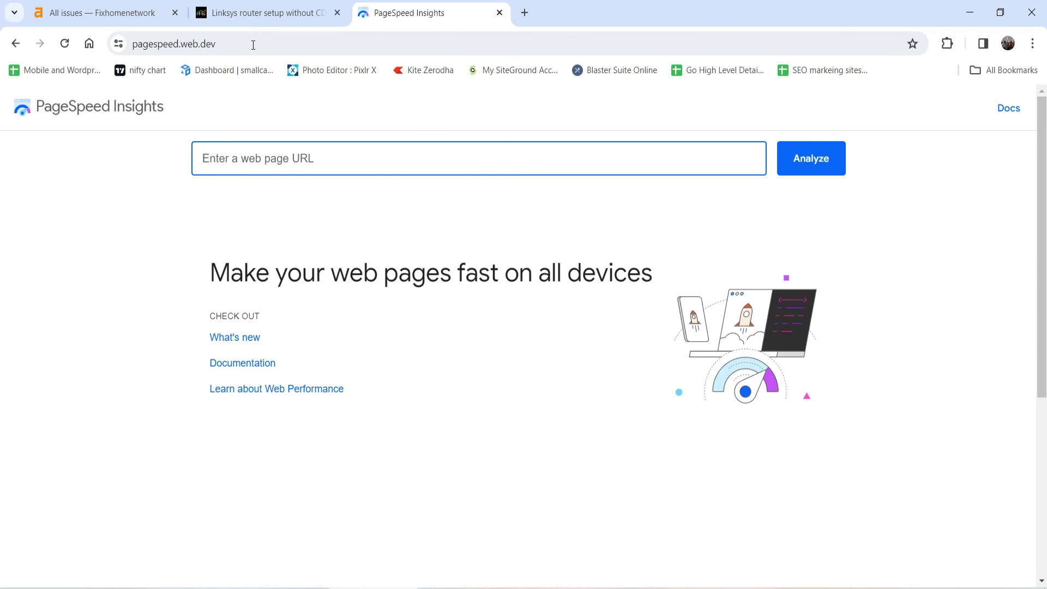
{"action": "left_click", "coordinate": [262, 12]}
{"action": "left_click", "coordinate": [410, 13]}
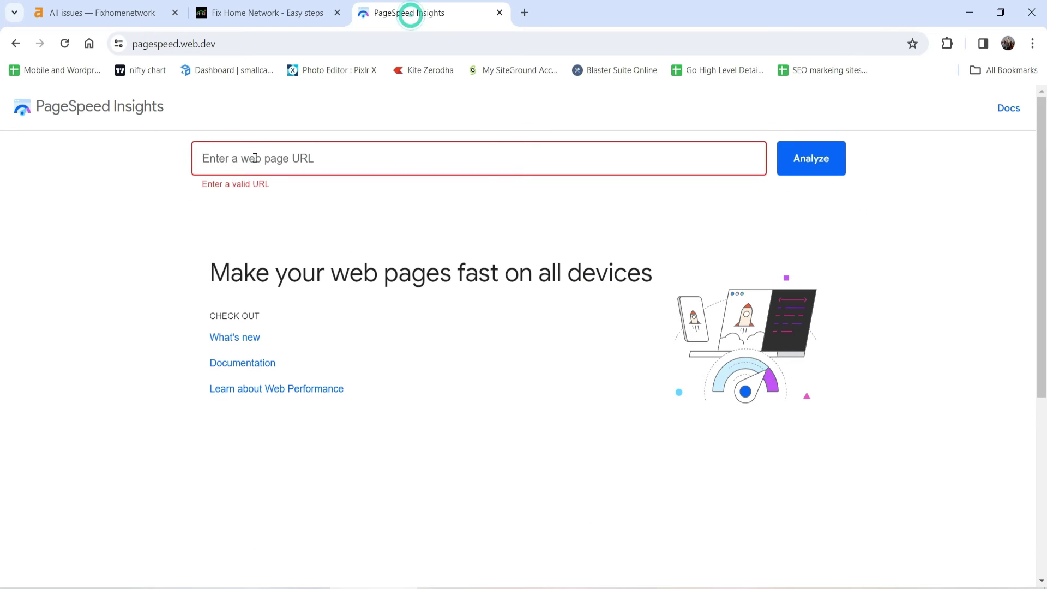
{"action": "type", "text": "https://fixhomenetwork.com/blog/192-168-1-1/"}
{"action": "key", "text": "Return"}
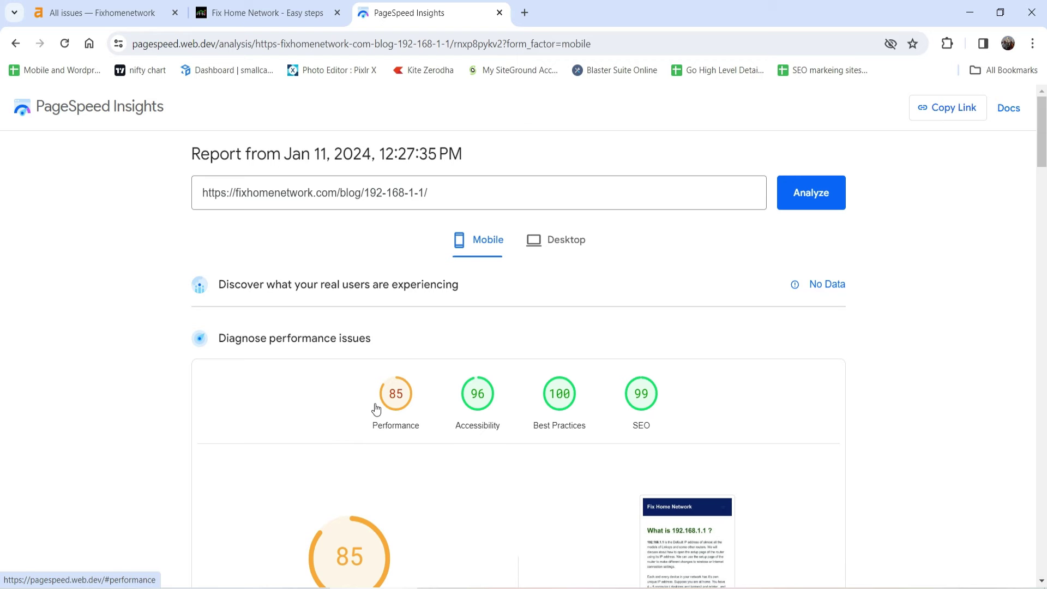
{"action": "left_click", "coordinate": [568, 250]}
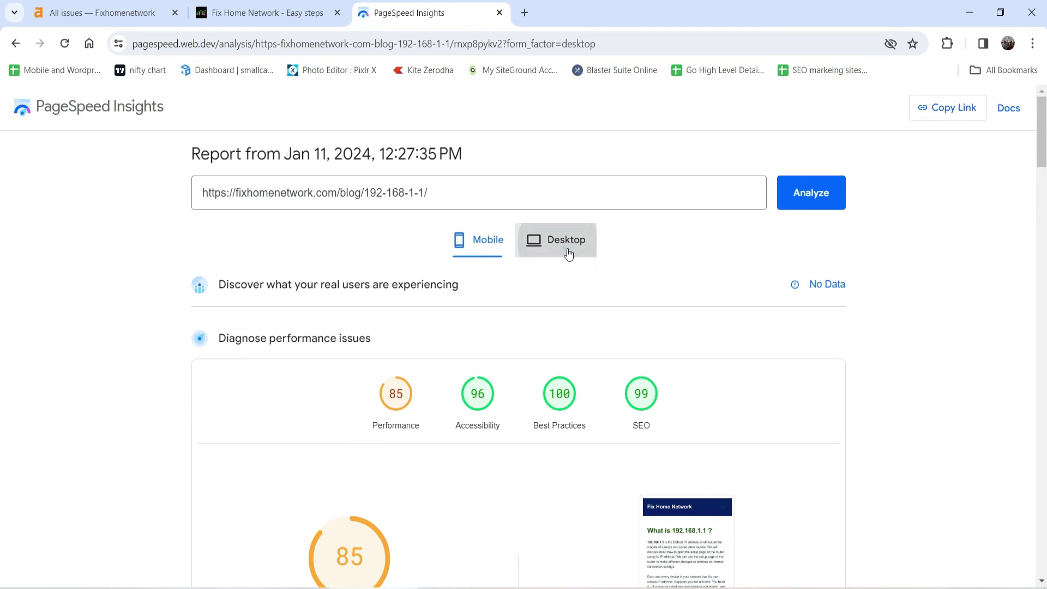
- Look over the desktop PageSpeed report and review the plugins installed in the WordPress admin, including Smush Pro and WP Rocket
{"action": "scroll", "coordinate": [897, 340], "scroll_direction": "down", "scroll_amount": 2}
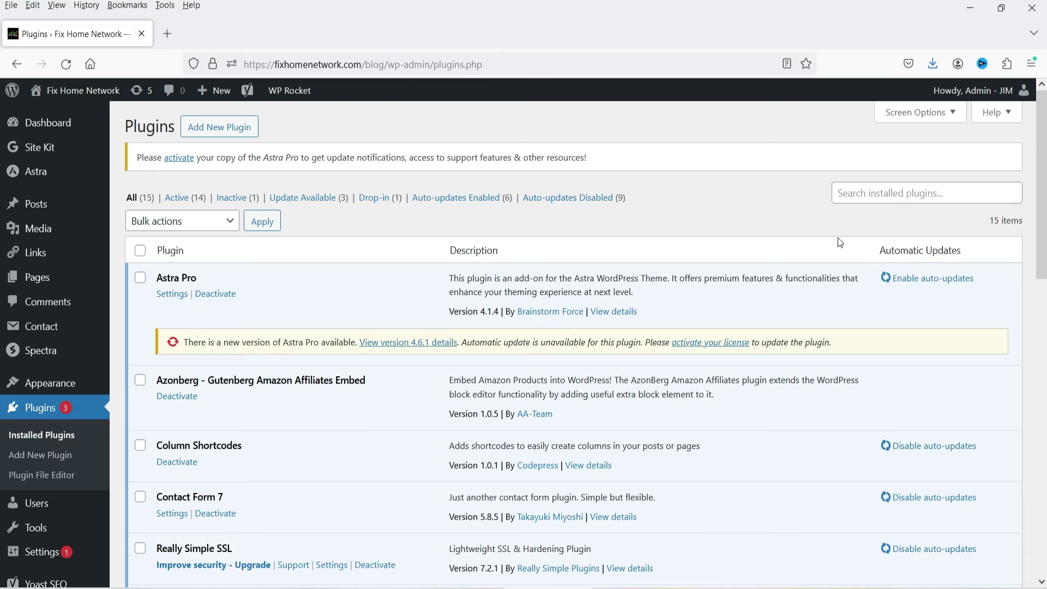
{"action": "scroll", "coordinate": [332, 458], "scroll_direction": "down", "scroll_amount": 3}
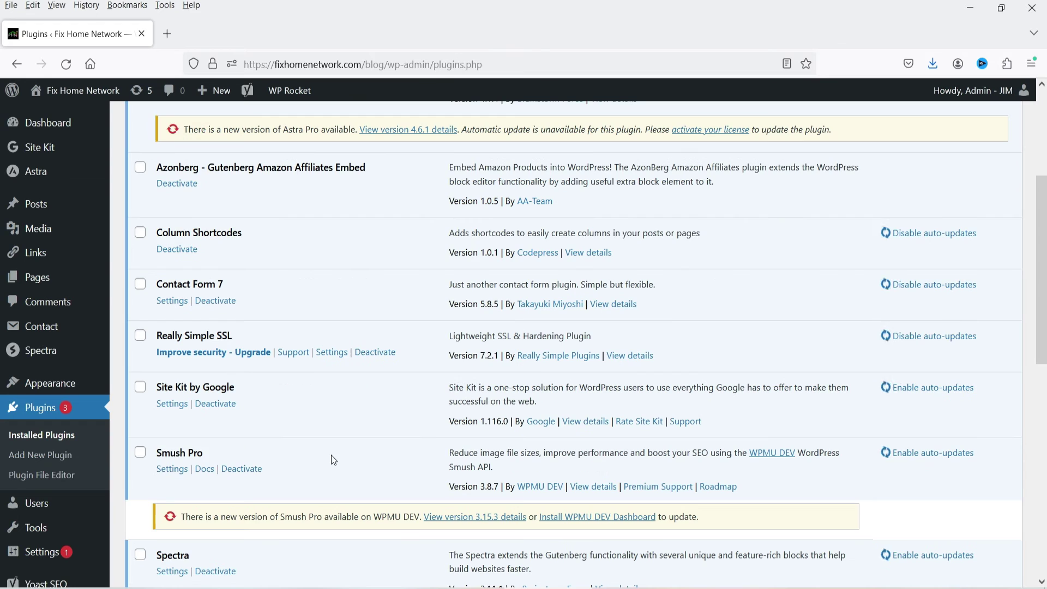
{"action": "left_click", "coordinate": [157, 457]}
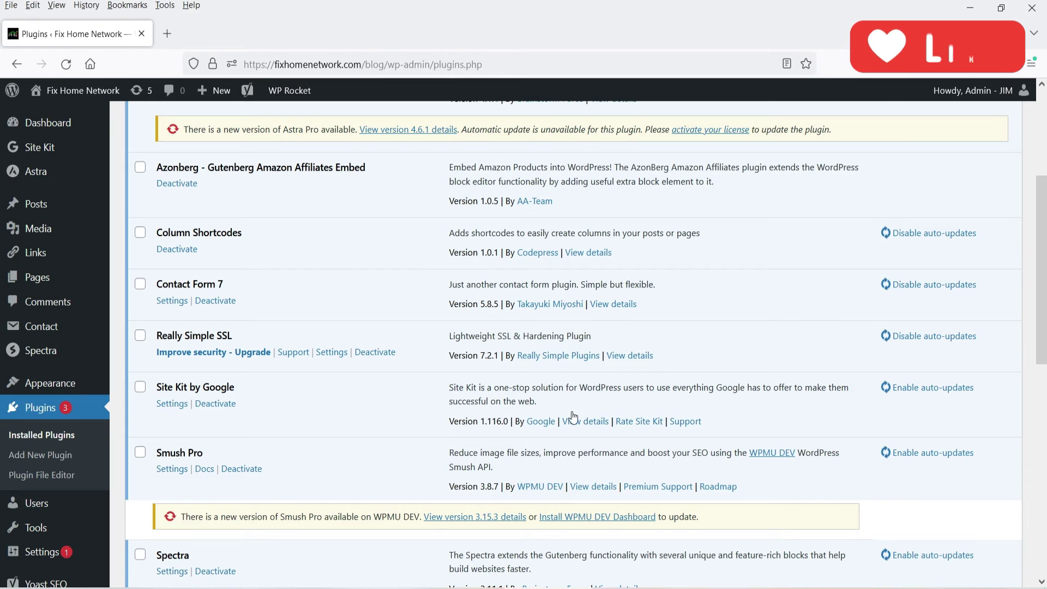
{"action": "scroll", "coordinate": [498, 359], "scroll_direction": "down", "scroll_amount": 5}
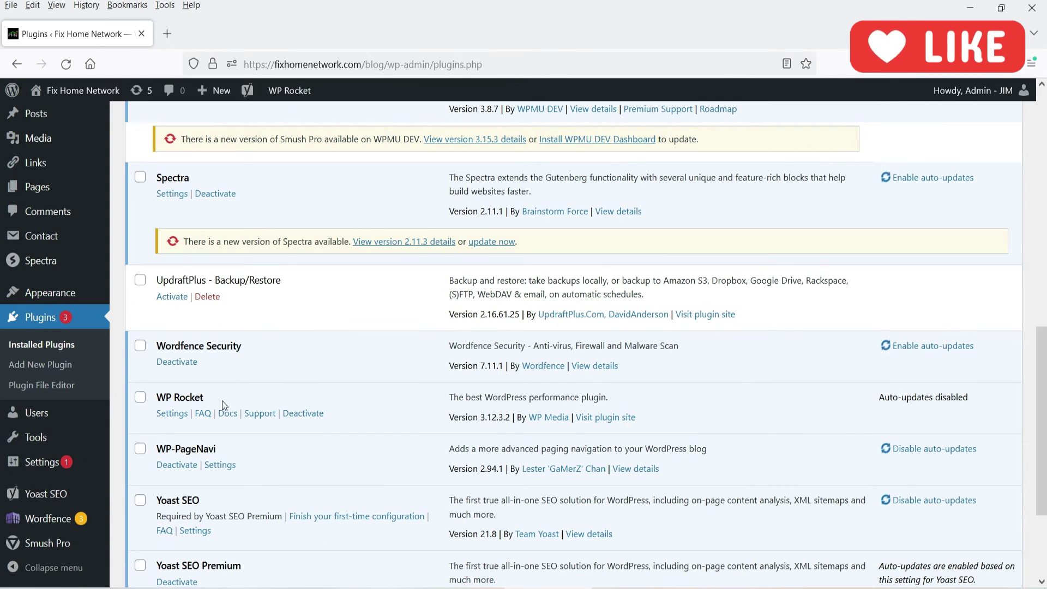
{"action": "left_click_drag", "start_coordinate": [155, 397], "coordinate": [227, 395]}
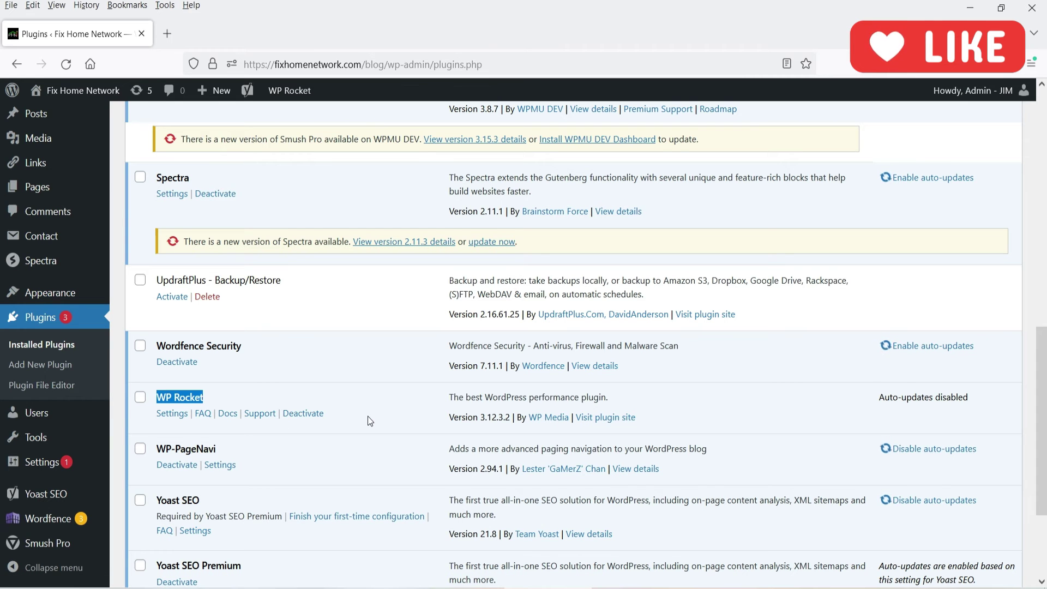
{"action": "scroll", "coordinate": [355, 369], "scroll_direction": "up", "scroll_amount": 6}
{"action": "scroll", "coordinate": [355, 368], "scroll_direction": "up", "scroll_amount": 2}
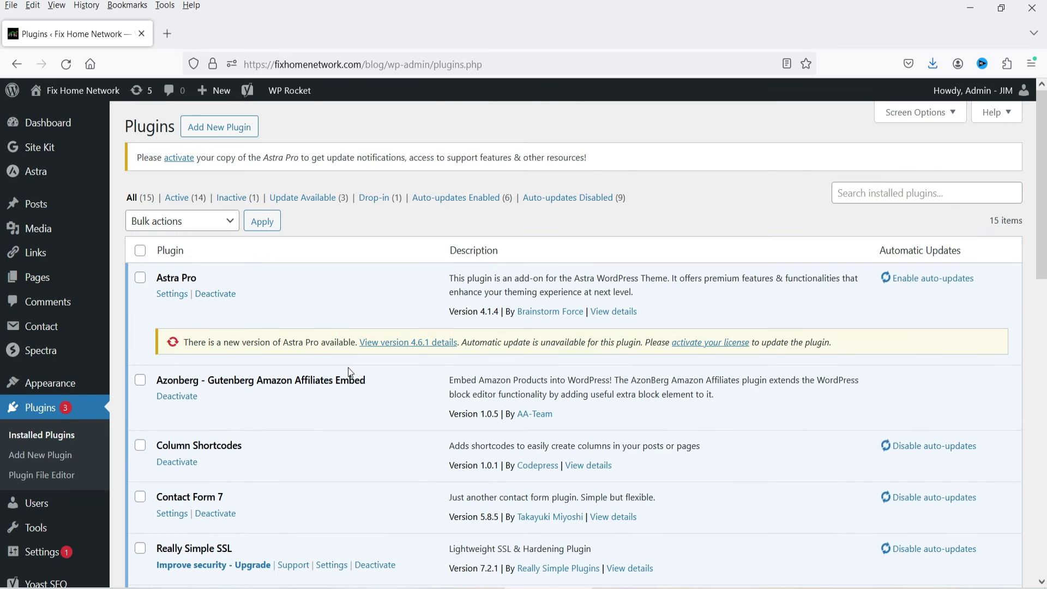
- Open the page for adding new plugins and search the plugin directory for "cache plugin"
{"action": "left_click", "coordinate": [237, 129]}
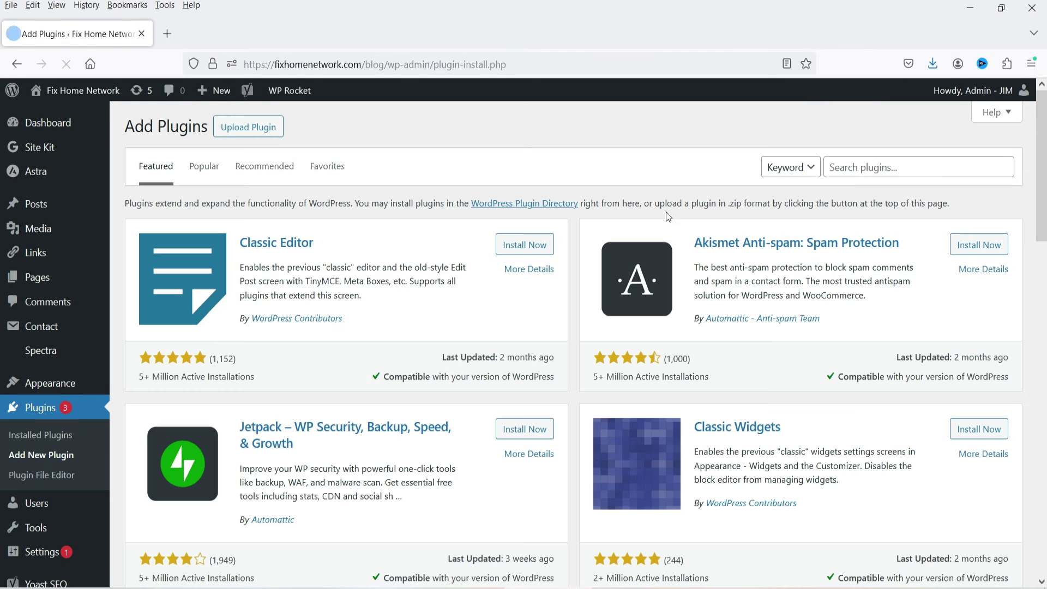
{"action": "left_click", "coordinate": [847, 169]}
{"action": "type", "text": "cache"}
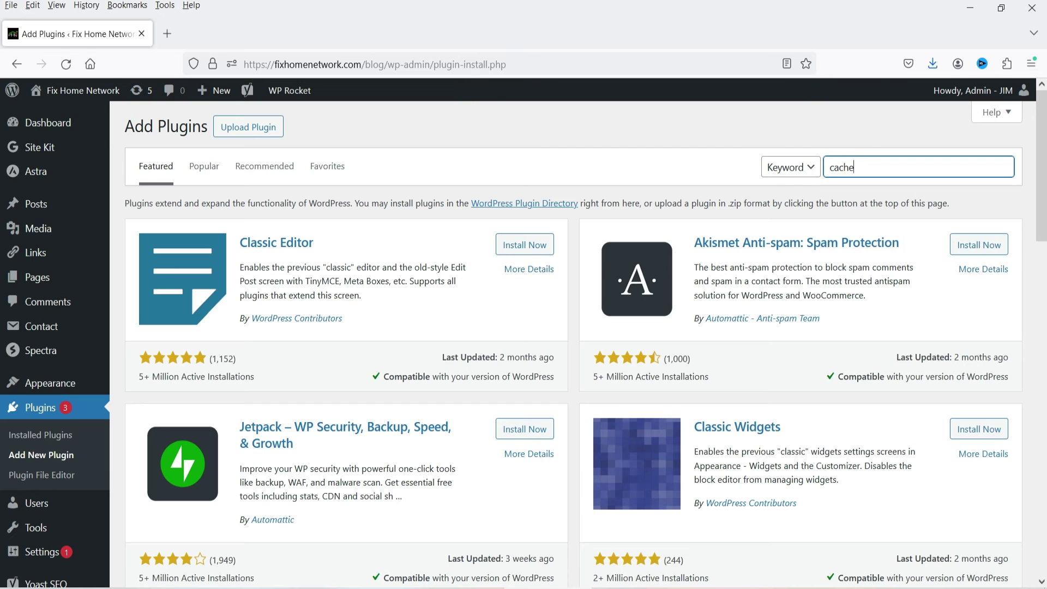
{"action": "type", "text": " plugin"}
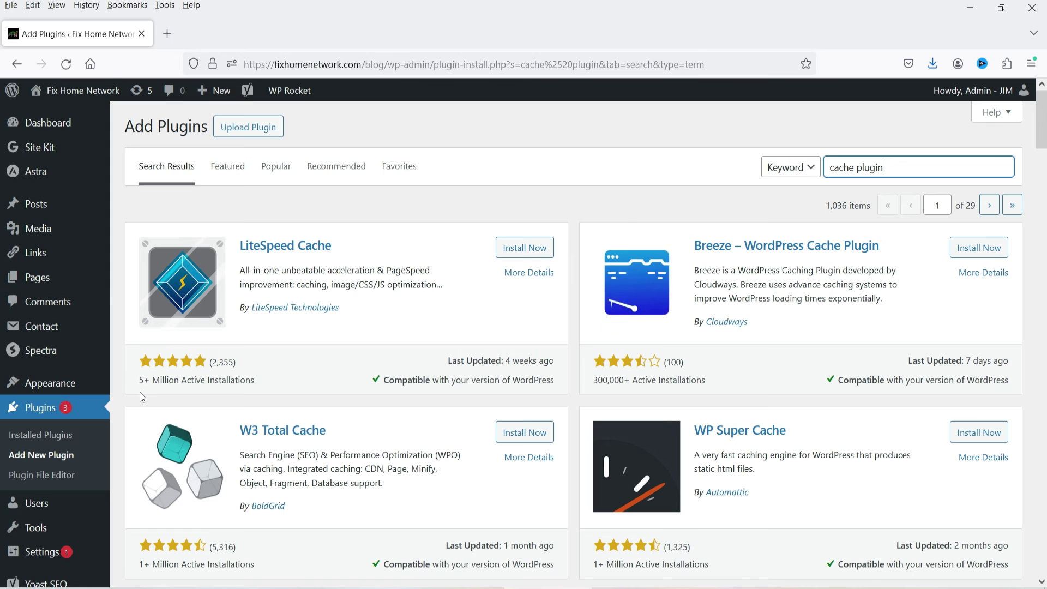
- Review the cache plugin search results, comparing options such as LiteSpeed Cache, W3 Total Cache and WP Super Cache by active installations
{"action": "scroll", "coordinate": [261, 339], "scroll_direction": "down", "scroll_amount": 3}
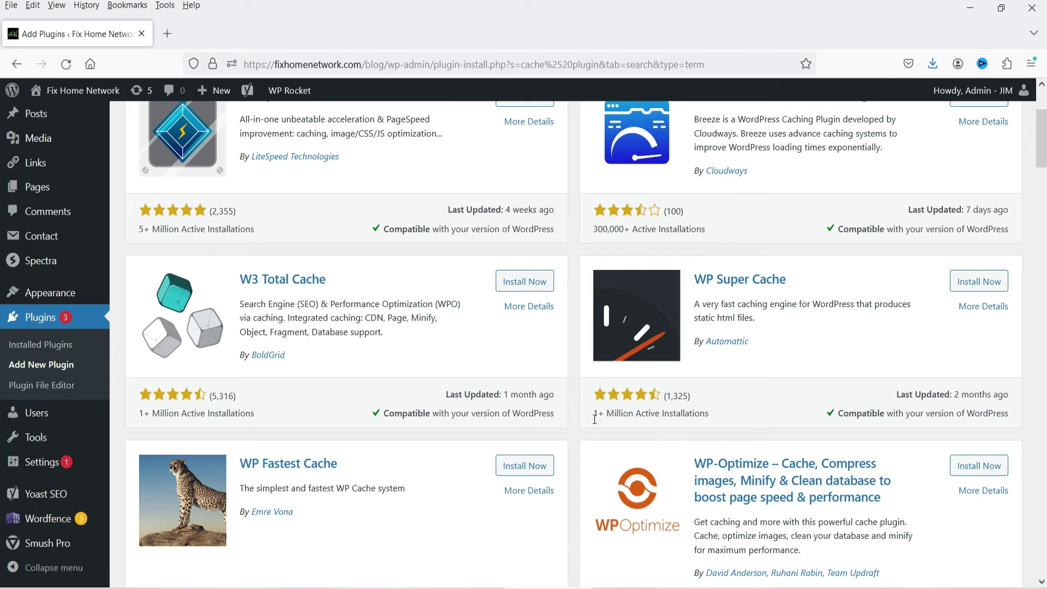
{"action": "left_click_drag", "start_coordinate": [593, 415], "coordinate": [722, 421]}
{"action": "left_click", "coordinate": [723, 422]}
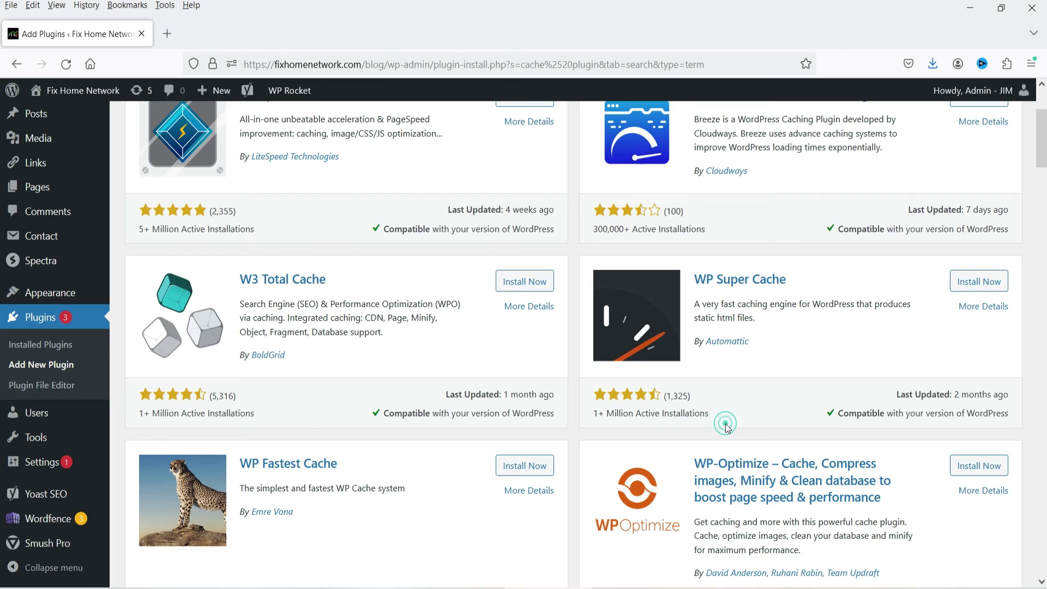
{"action": "scroll", "coordinate": [619, 362], "scroll_direction": "down", "scroll_amount": 3}
{"action": "scroll", "coordinate": [466, 346], "scroll_direction": "up", "scroll_amount": 5}
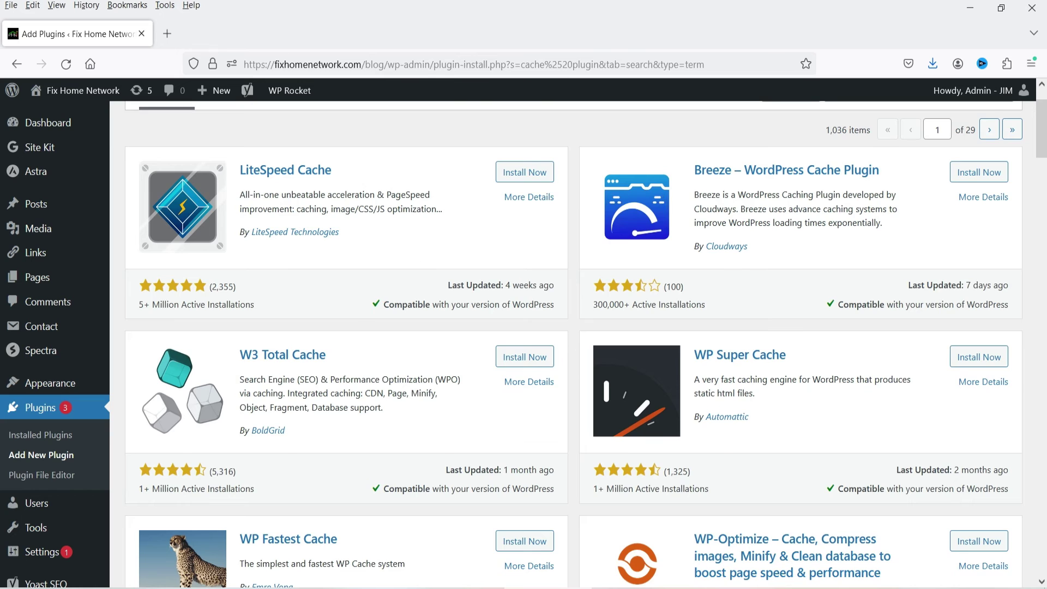
{"action": "scroll", "coordinate": [431, 202], "scroll_direction": "up", "scroll_amount": 2}
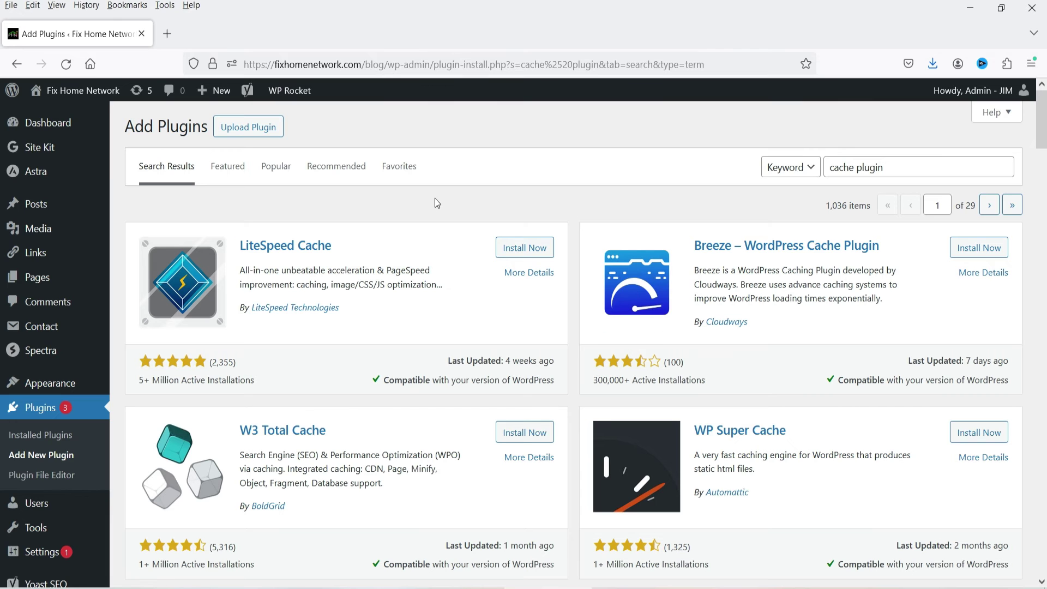
- Show all posts and open the "Linksys AC1200 setup" post for editing in a new browser tab
{"action": "scroll", "coordinate": [437, 203], "scroll_direction": "down", "scroll_amount": 2}
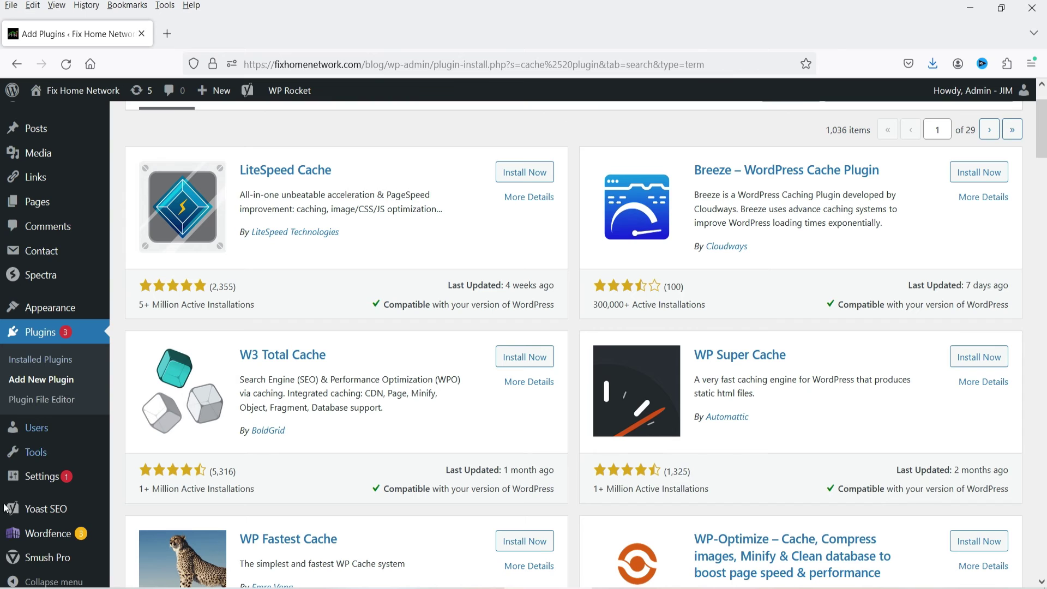
{"action": "mouse_move", "coordinate": [36, 516]}
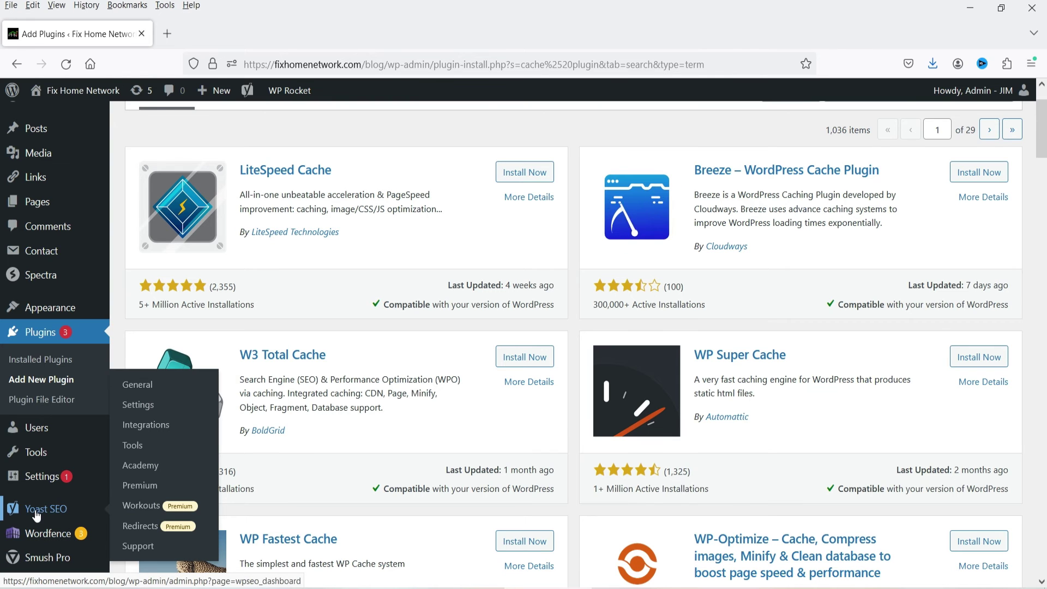
{"action": "mouse_move", "coordinate": [35, 129]}
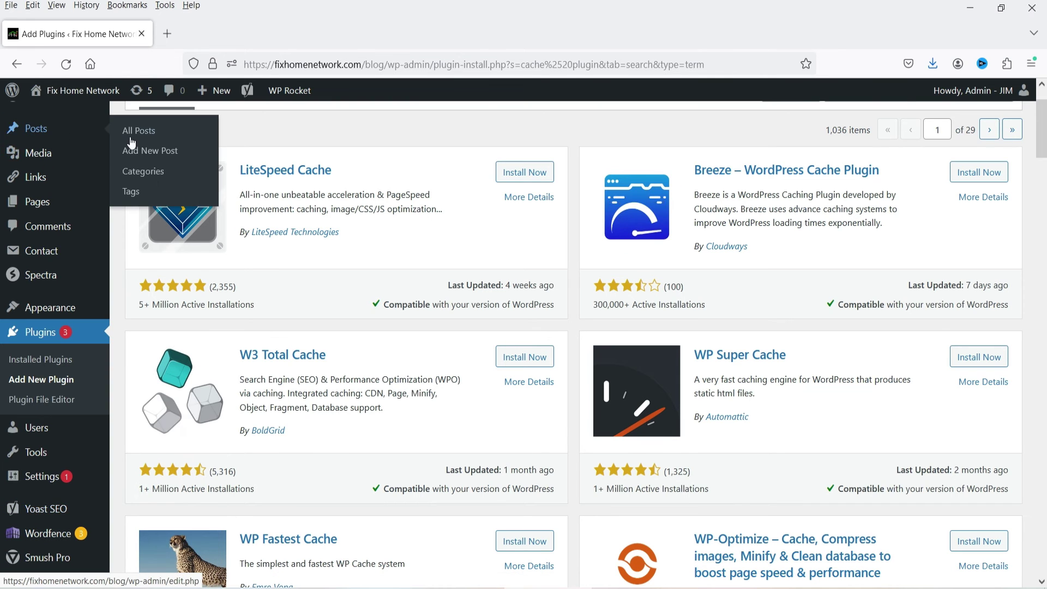
{"action": "left_click", "coordinate": [139, 131]}
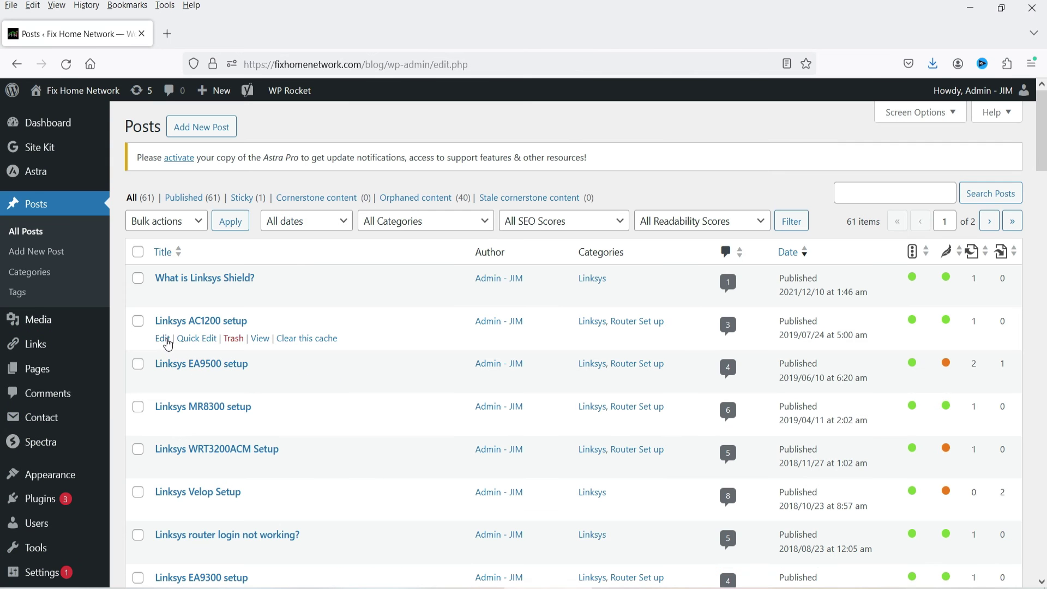
{"action": "right_click", "coordinate": [167, 344]}
{"action": "left_click", "coordinate": [222, 353]}
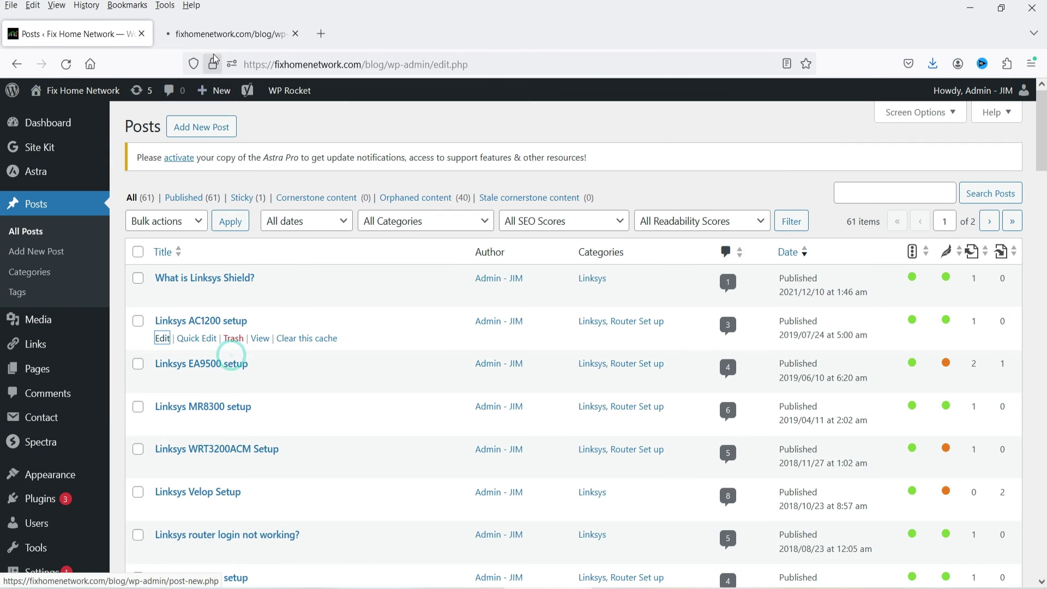
- View the post's Yoast SEO schema settings and inspect the available page types and article types without changing either
{"action": "left_click_drag", "start_coordinate": [851, 139], "coordinate": [851, 524]}
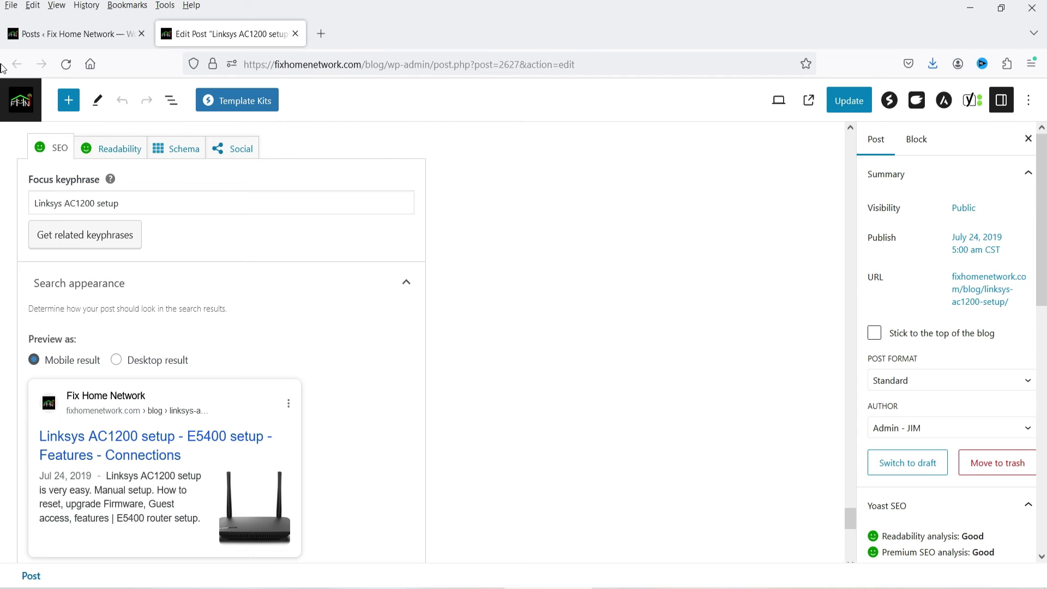
{"action": "left_click", "coordinate": [173, 157]}
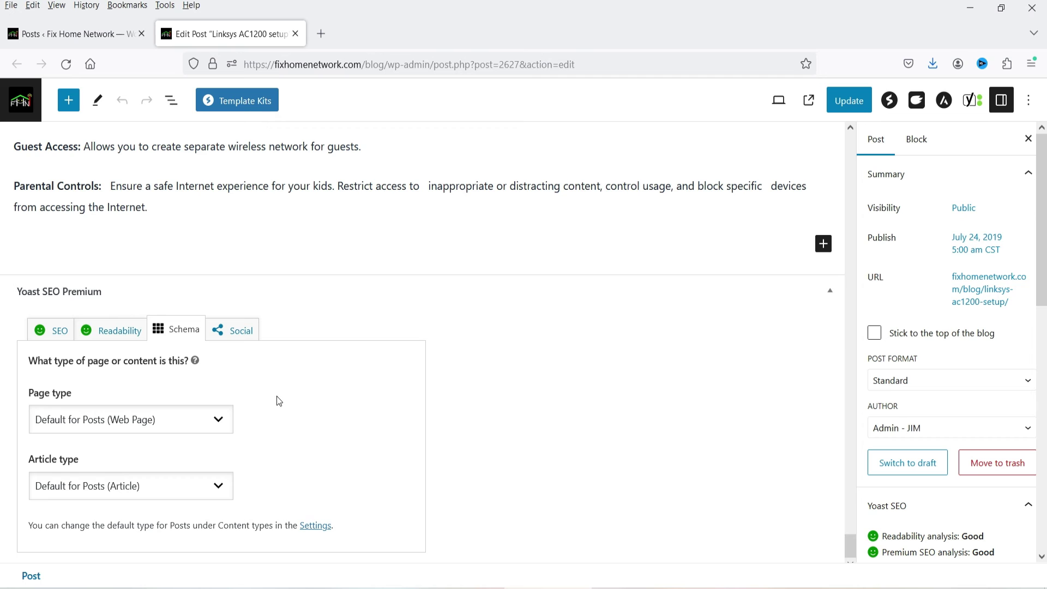
{"action": "left_click", "coordinate": [71, 419]}
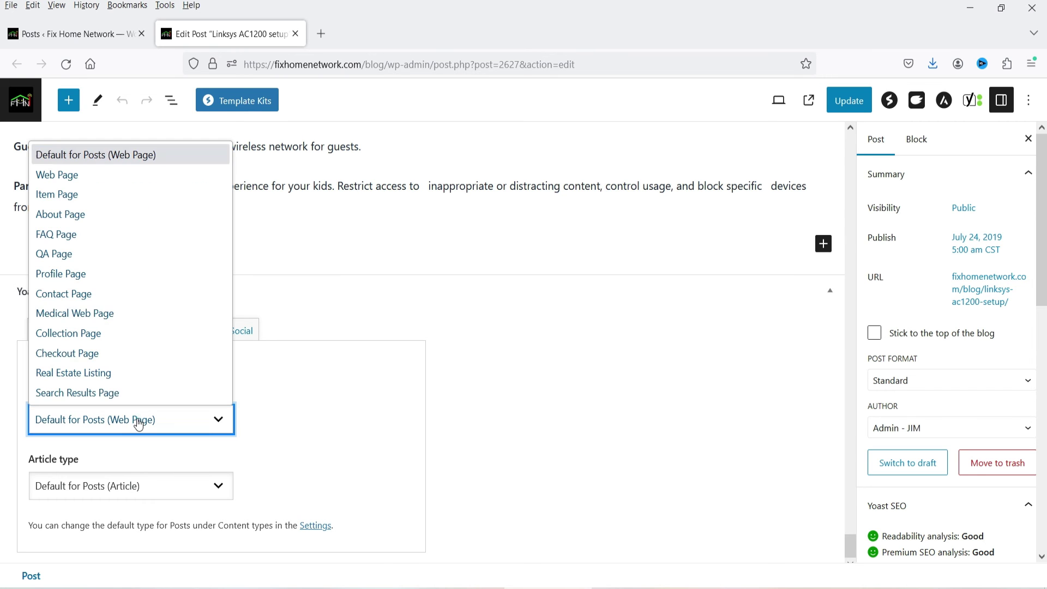
{"action": "left_click", "coordinate": [147, 158]}
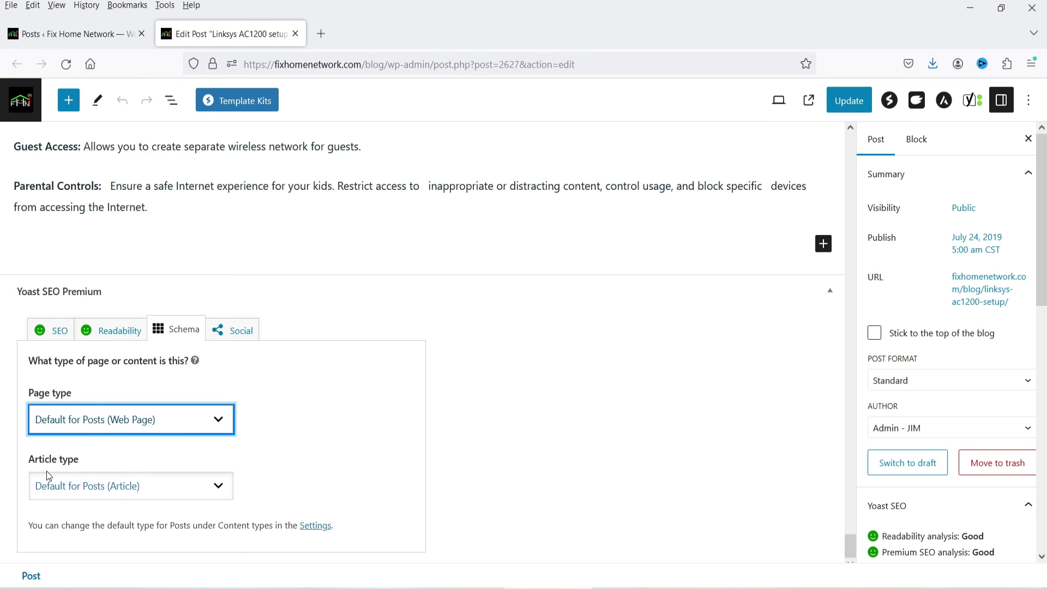
{"action": "left_click", "coordinate": [146, 493]}
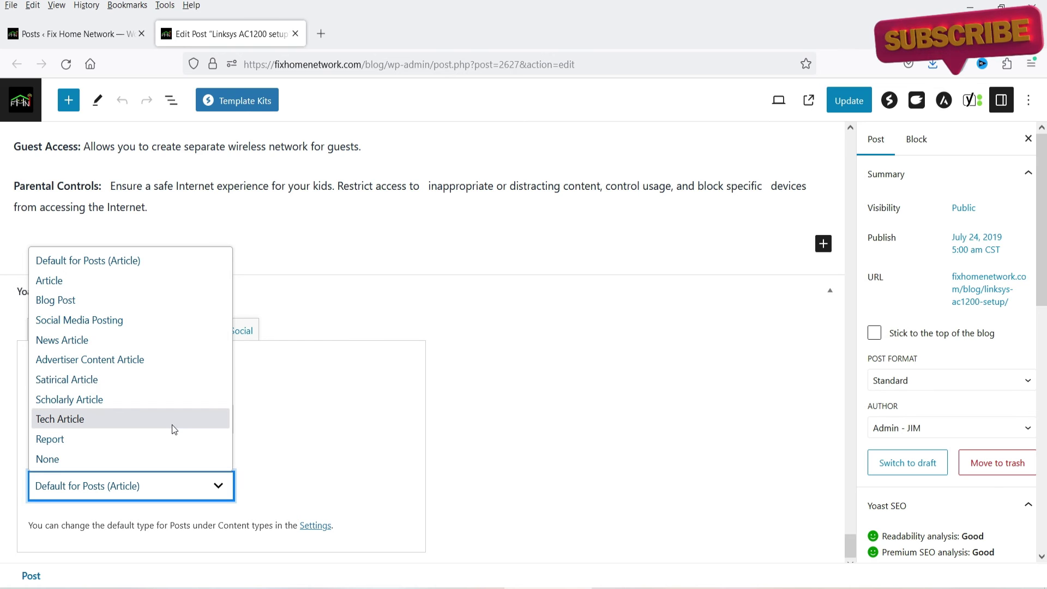
{"action": "left_click", "coordinate": [352, 423]}
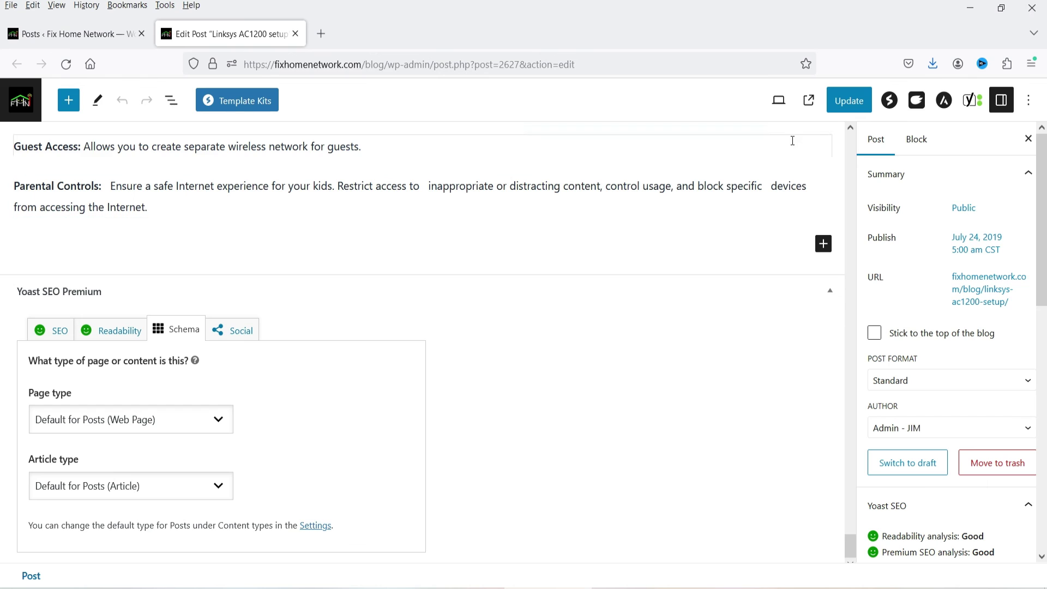
- Preview the post in the editor's Mobile layout, look through its content, and return to the Desktop layout
{"action": "left_click", "coordinate": [780, 105]}
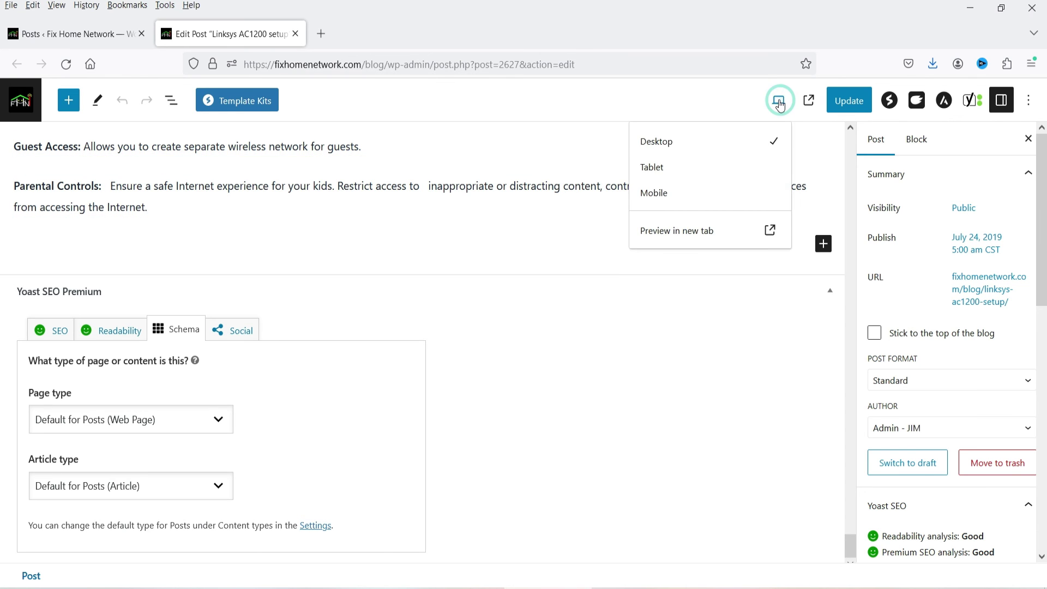
{"action": "left_click", "coordinate": [676, 195]}
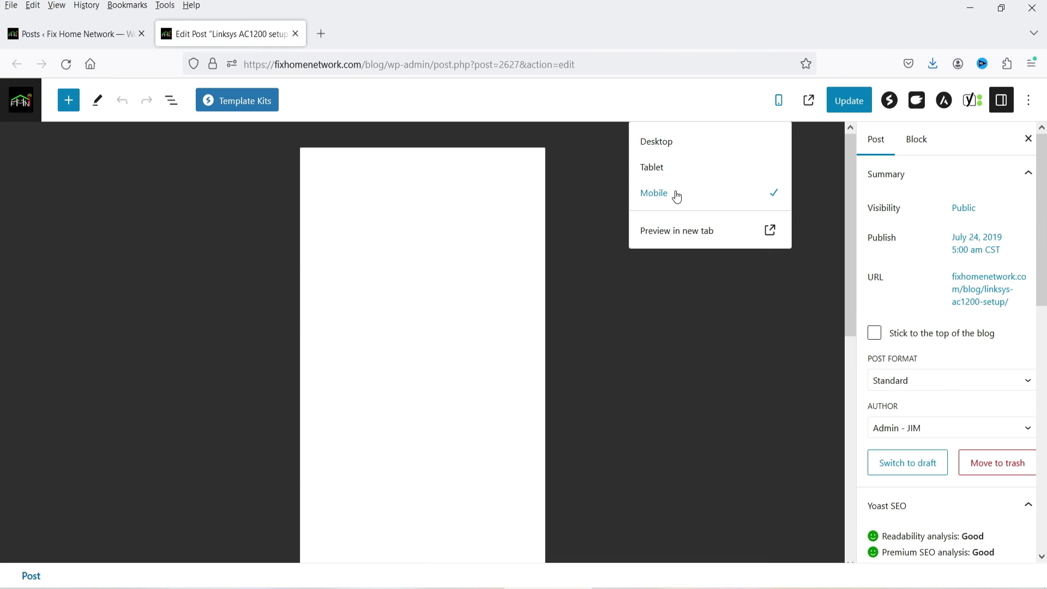
{"action": "scroll", "coordinate": [496, 286], "scroll_direction": "down", "scroll_amount": 15}
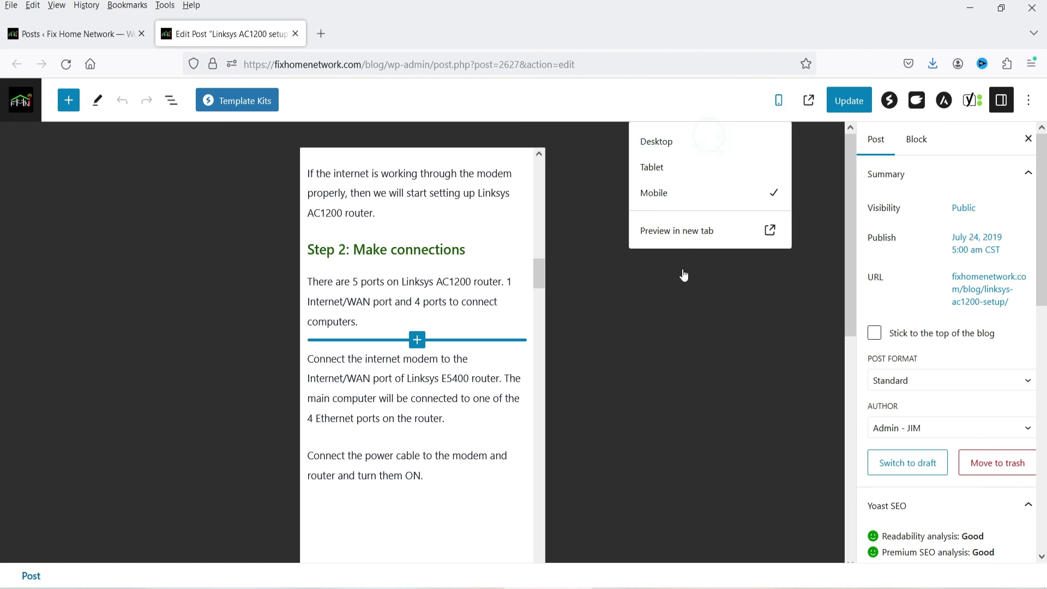
{"action": "left_click", "coordinate": [657, 141]}
- Open the published "Linksys AC1200 setup" post from the blog home page in a new tab and copy its URL
{"action": "left_click", "coordinate": [709, 231]}
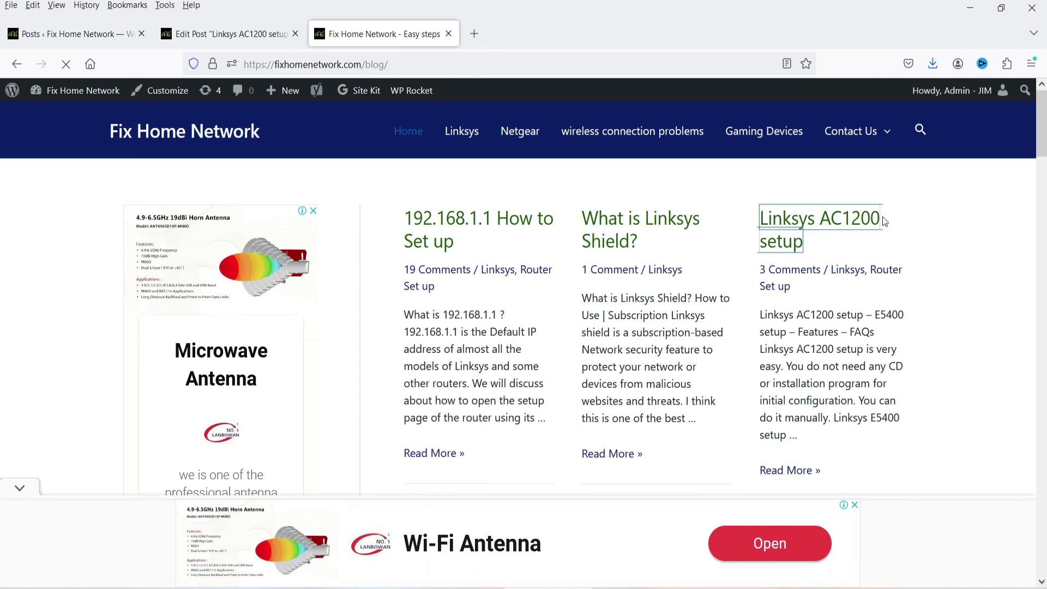
{"action": "left_click", "coordinate": [824, 232]}
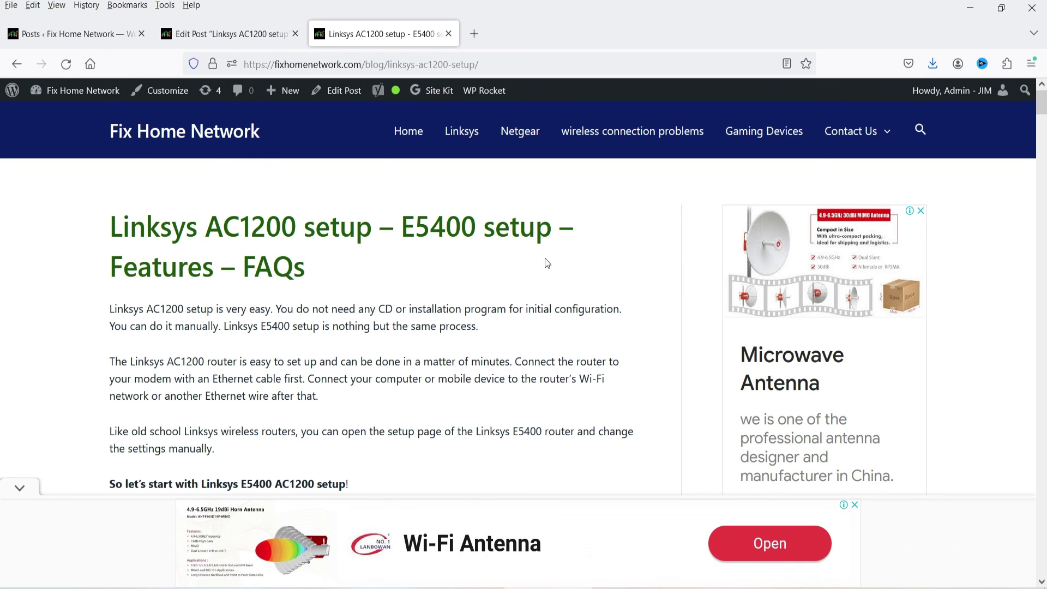
{"action": "left_click", "coordinate": [510, 61]}
{"action": "key", "text": "ctrl+c"}
{"action": "left_click", "coordinate": [510, 61]}
{"action": "key", "text": "Escape"}
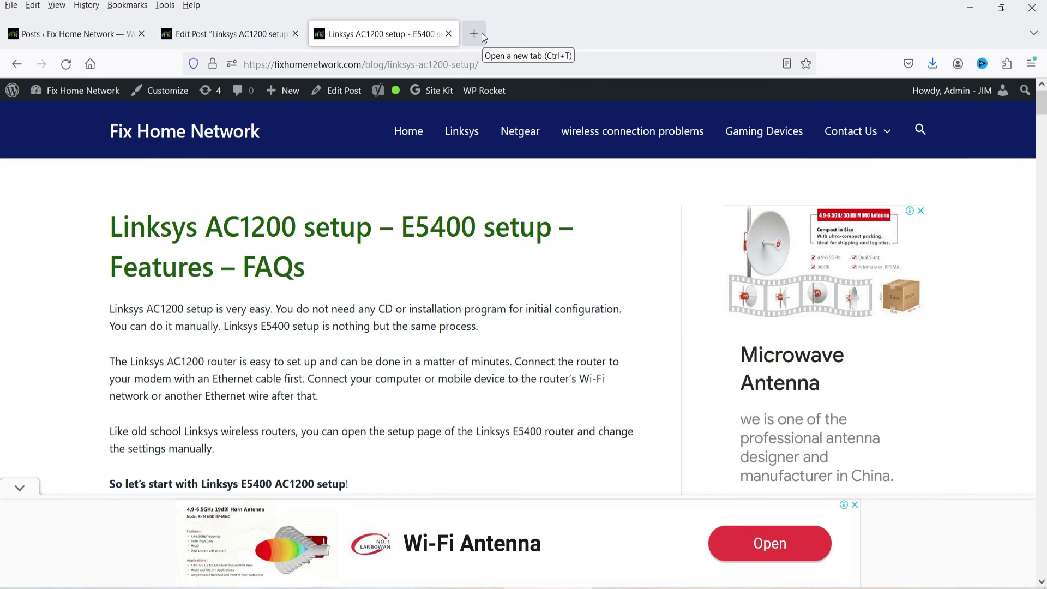
{"action": "left_click", "coordinate": [474, 33]}
{"action": "key", "text": "ctrl+v"}
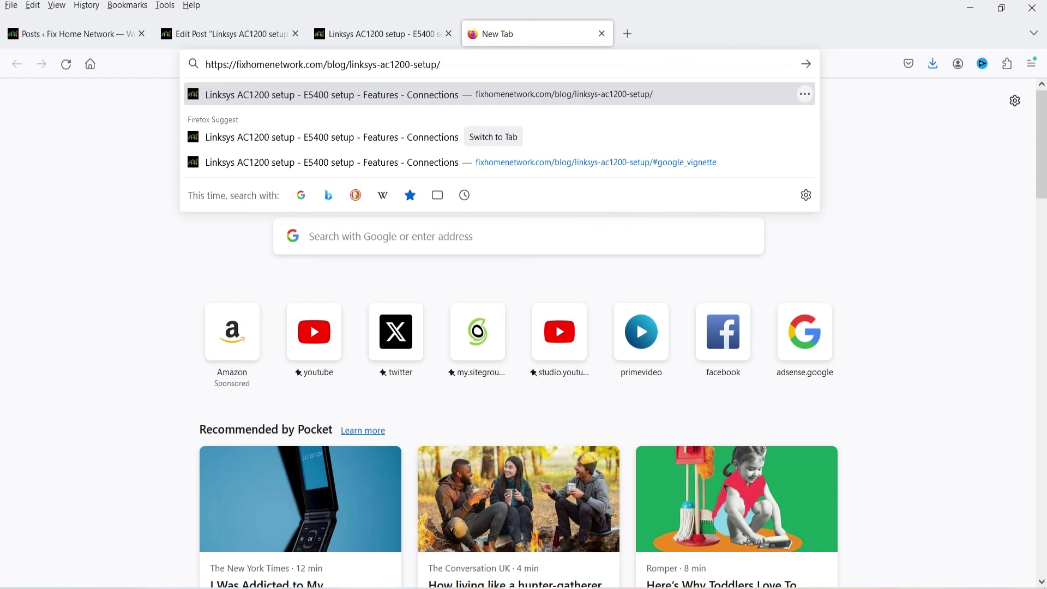
{"action": "key", "text": "BackSpace"}
{"action": "type", "text": "-jmfasb"}
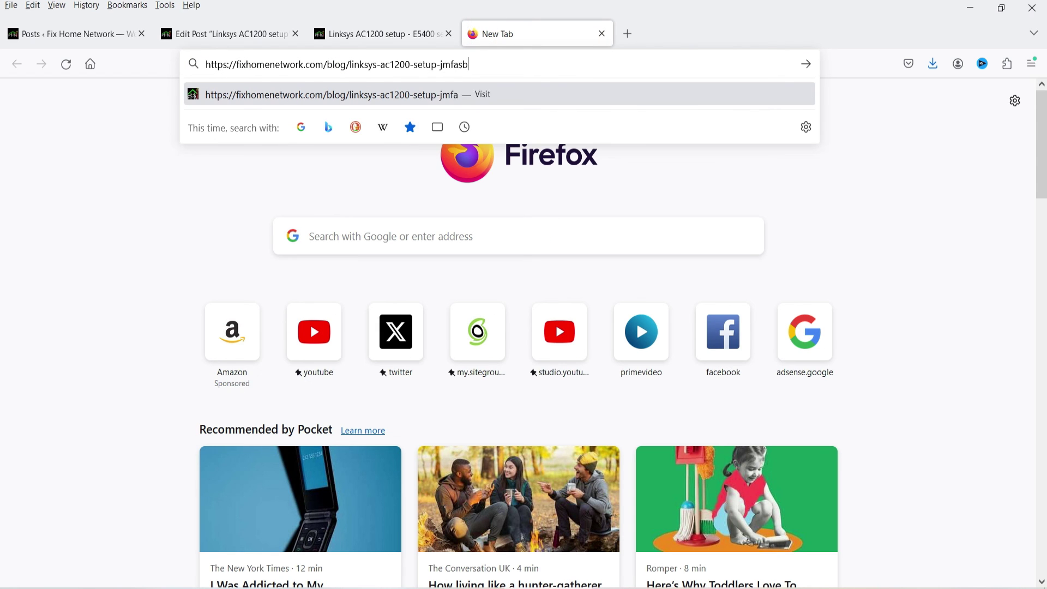
{"action": "type", "text": "fkf"}
{"action": "key", "text": "Return"}
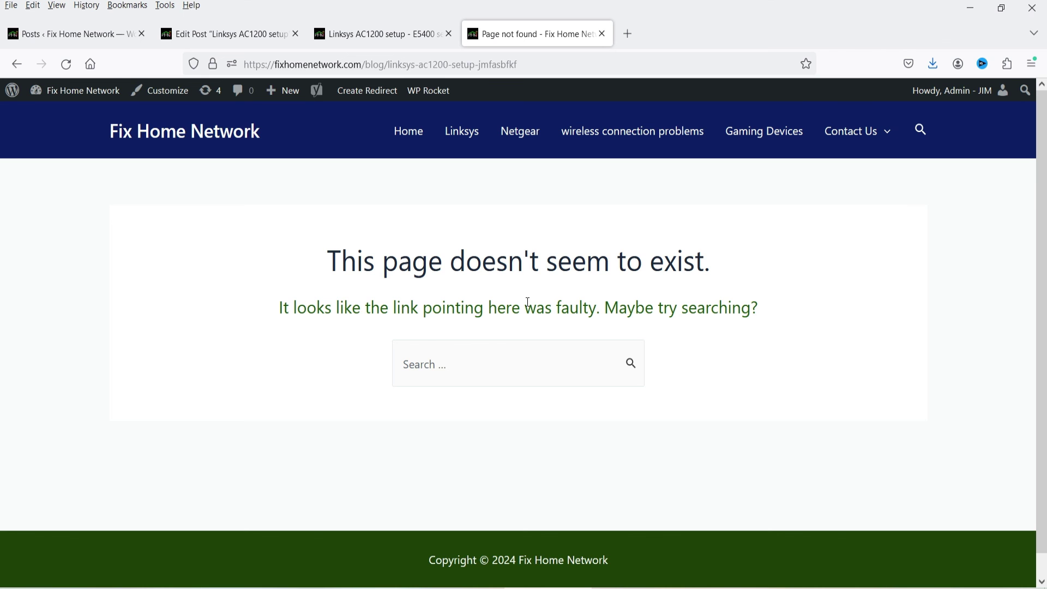
- Return to the WordPress admin, open the page for adding plugins, and search for "404 page redirect"
{"action": "left_click", "coordinate": [39, 35]}
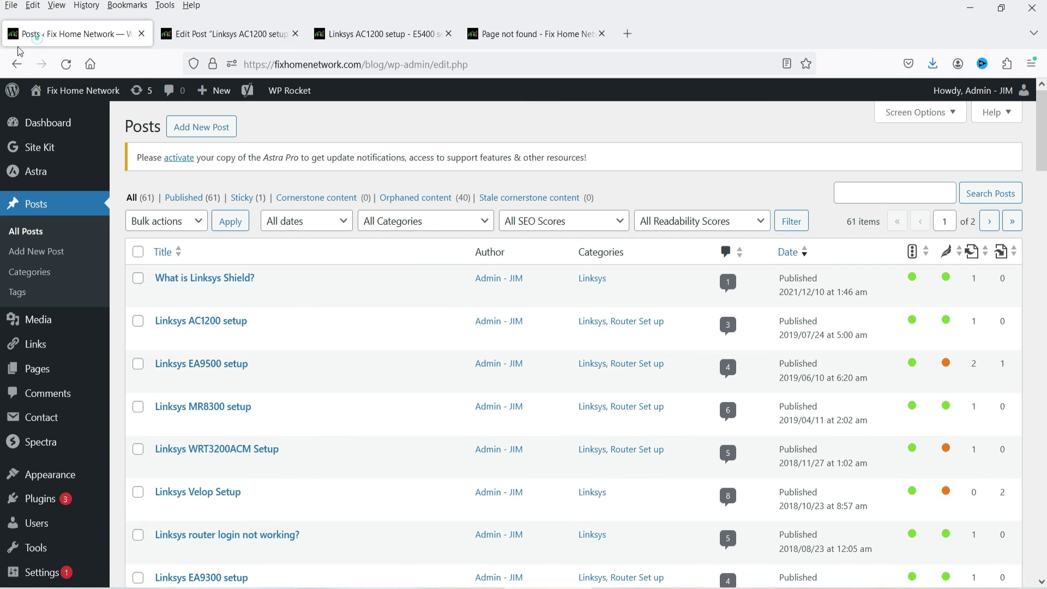
{"action": "mouse_move", "coordinate": [63, 498]}
{"action": "left_click", "coordinate": [137, 514]}
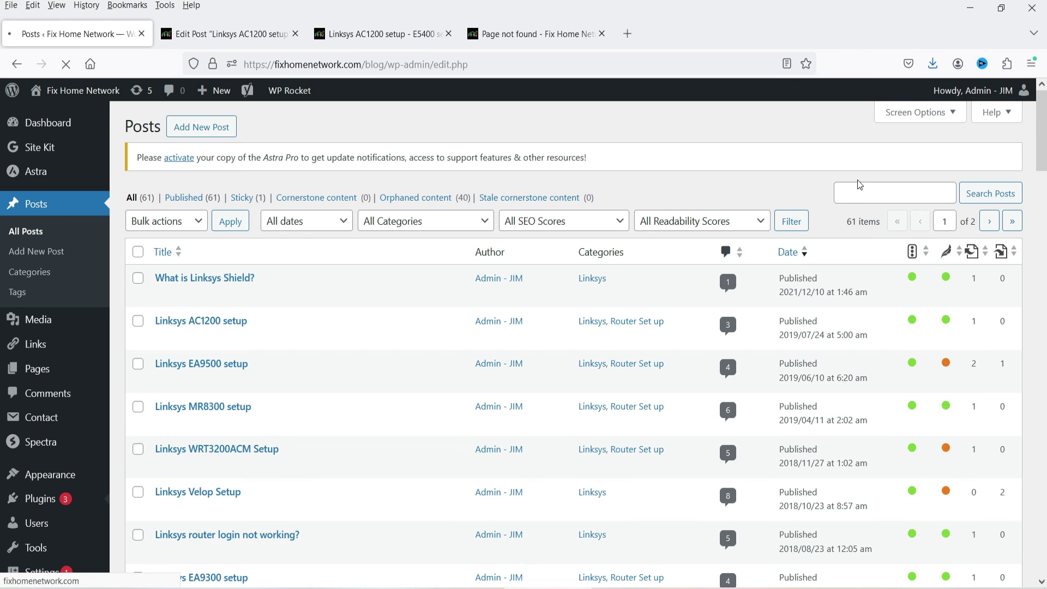
{"action": "left_click", "coordinate": [832, 167]}
{"action": "type", "text": "404"}
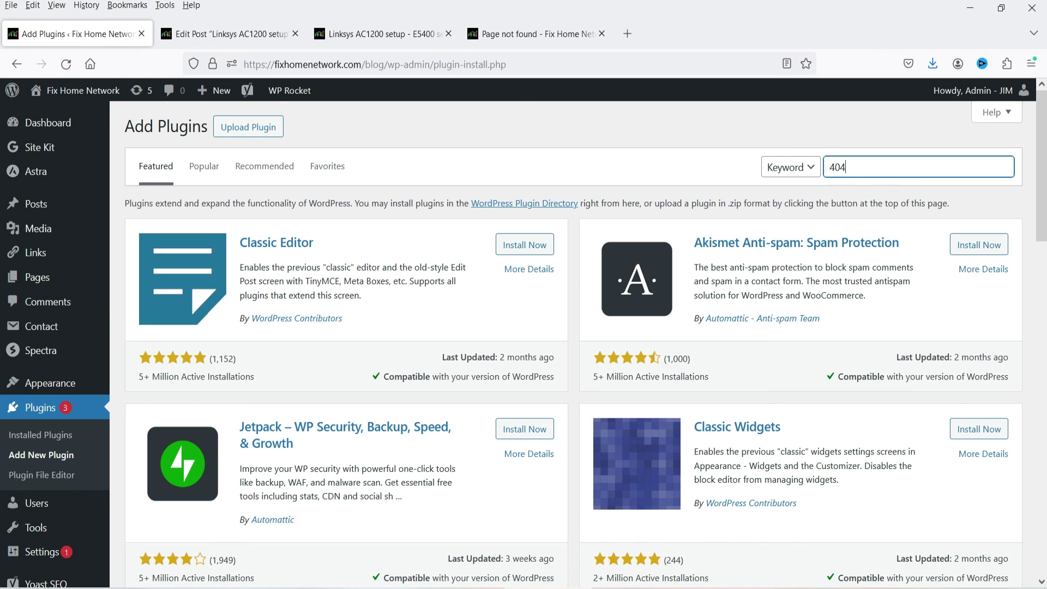
{"action": "type", "text": " page redirect"}
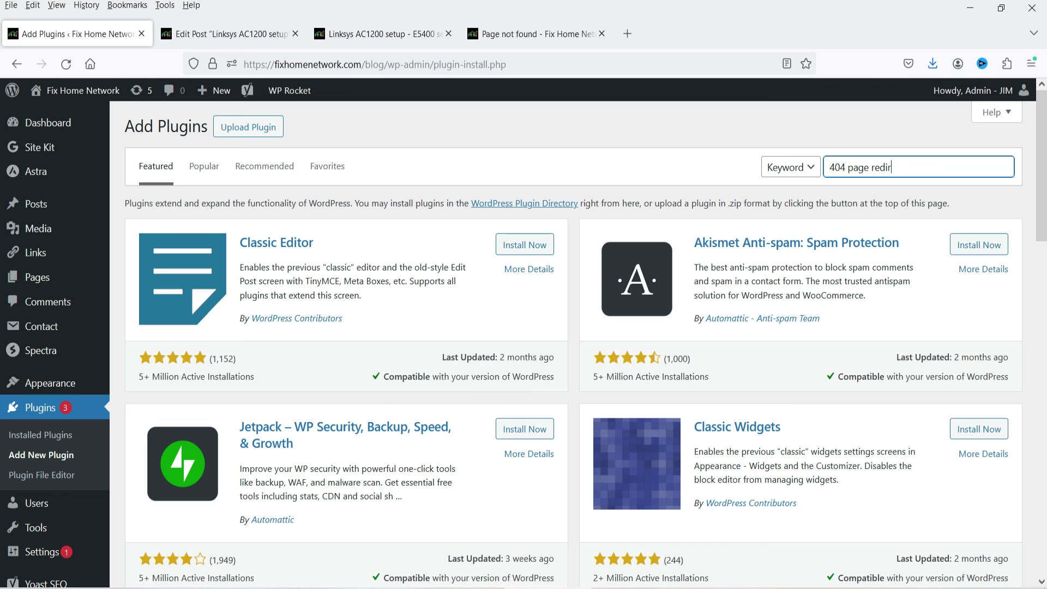